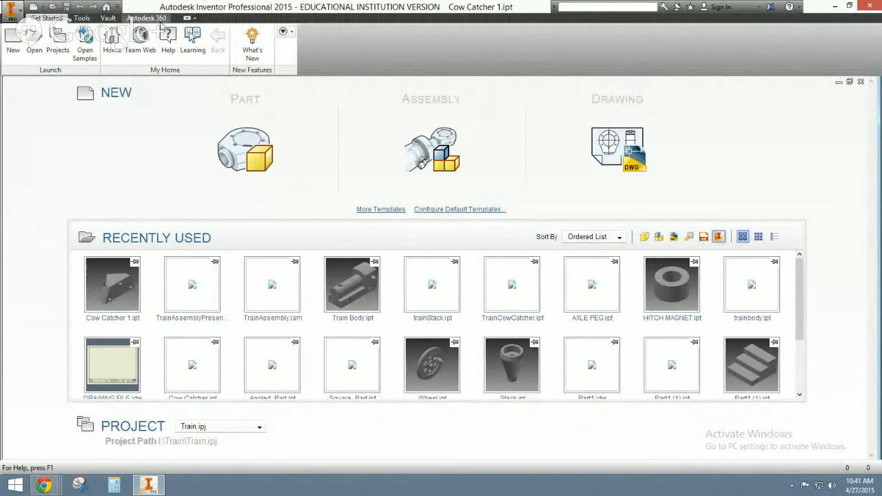
- Create a new assembly from the ASSEMBLY FILE.iam template
click(15, 42)
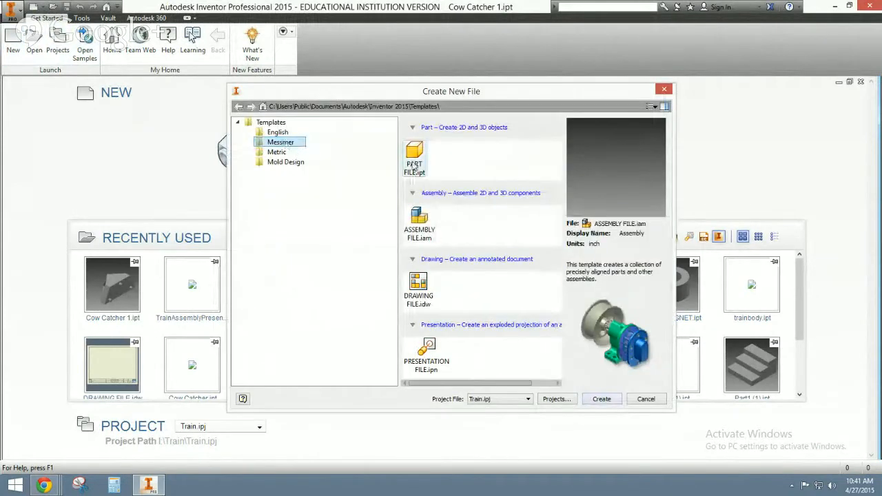
double_click(419, 219)
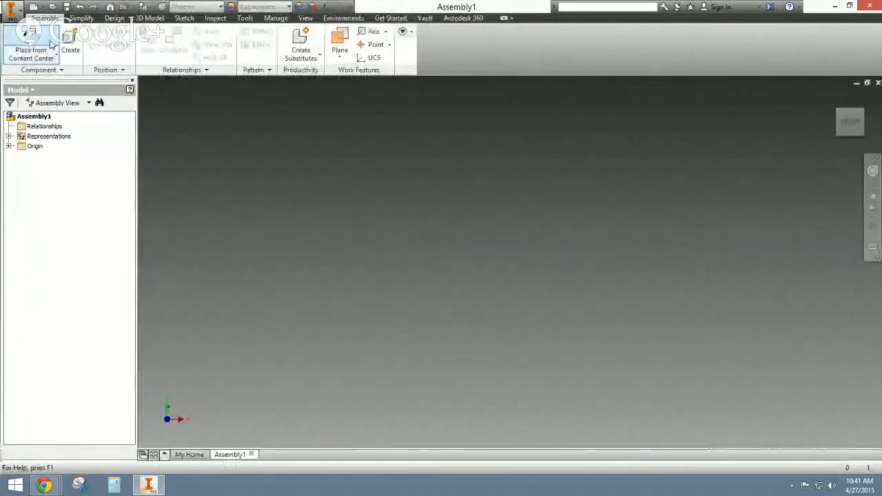
click(34, 37)
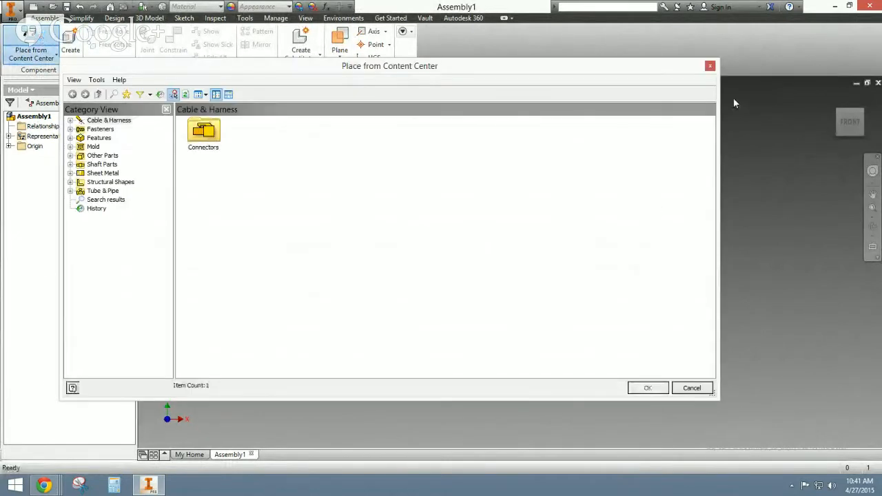
click(710, 66)
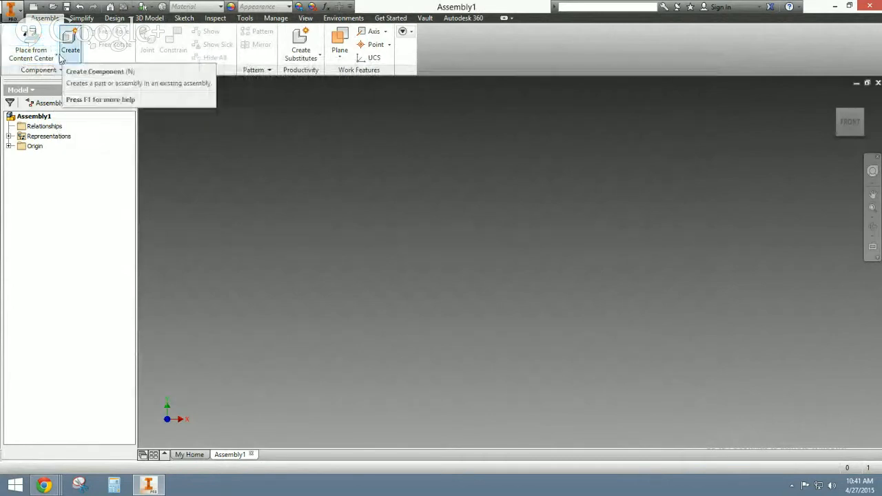
- Place one instance of Train Body.ipt from the Train folder into the empty assembly
click(56, 56)
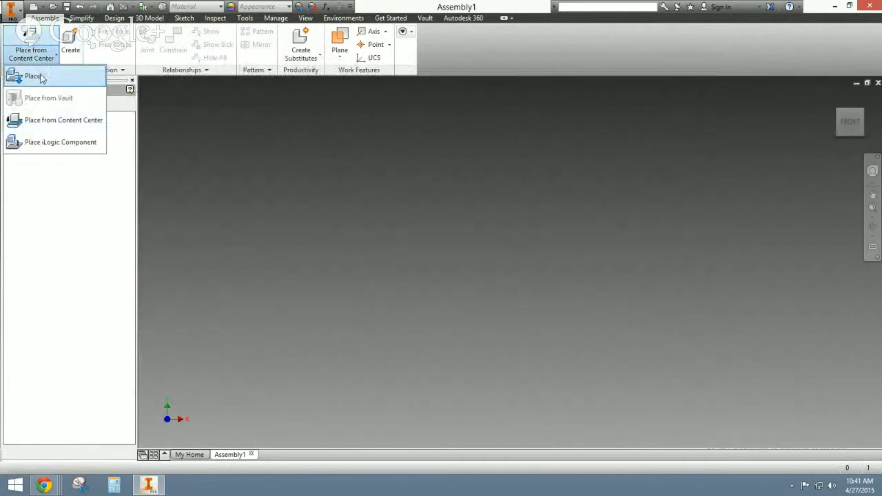
click(34, 77)
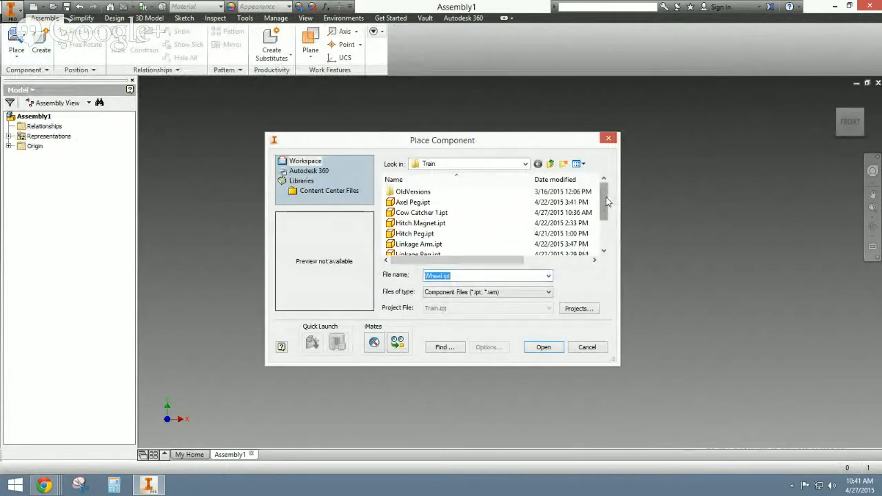
drag(607, 201, 605, 226)
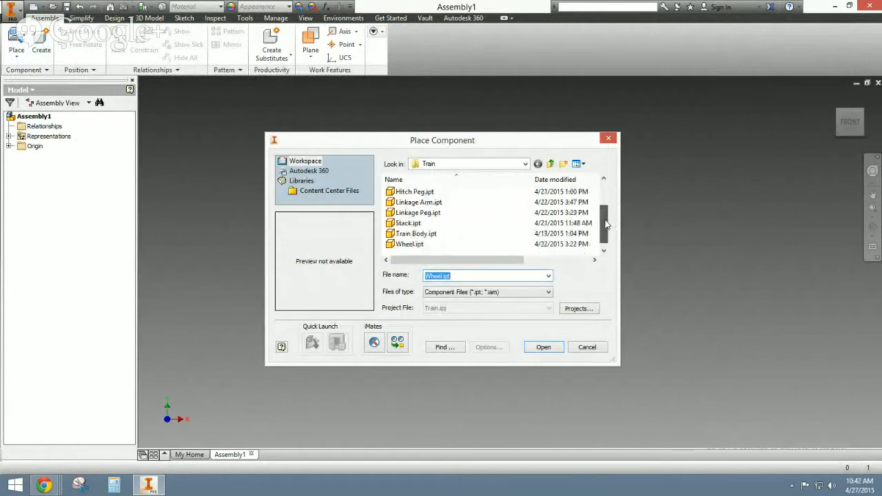
double_click(424, 234)
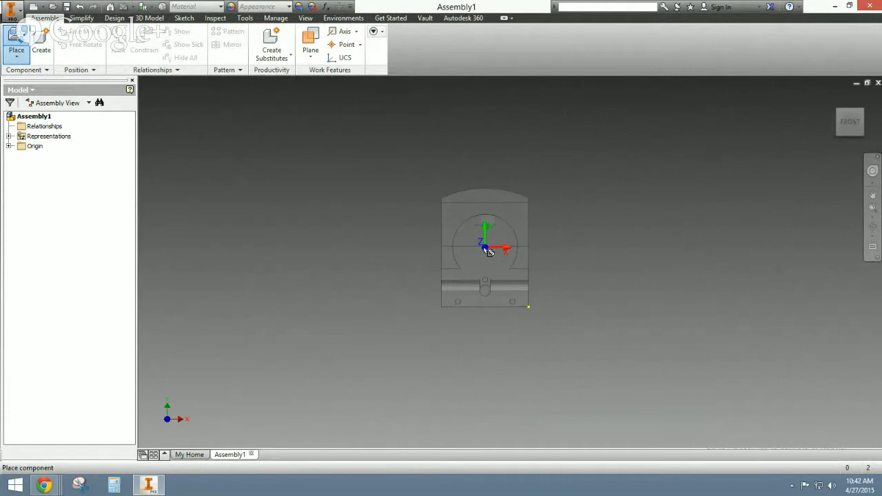
key(Escape)
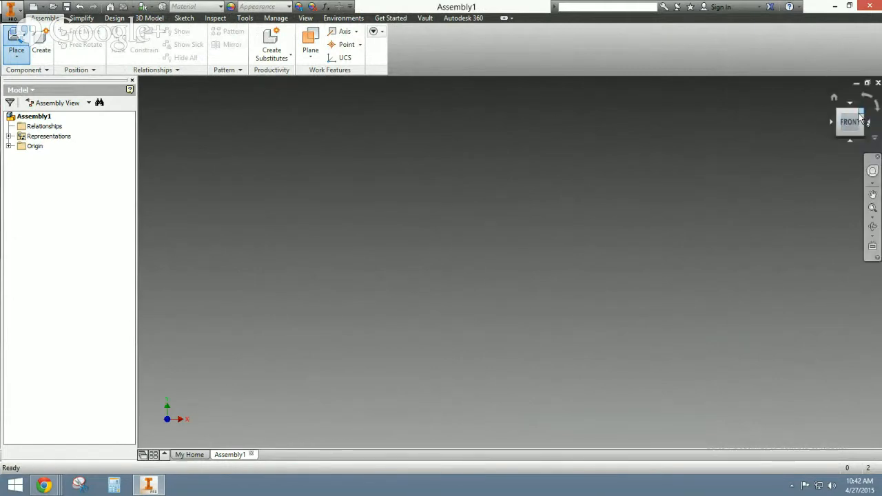
click(861, 114)
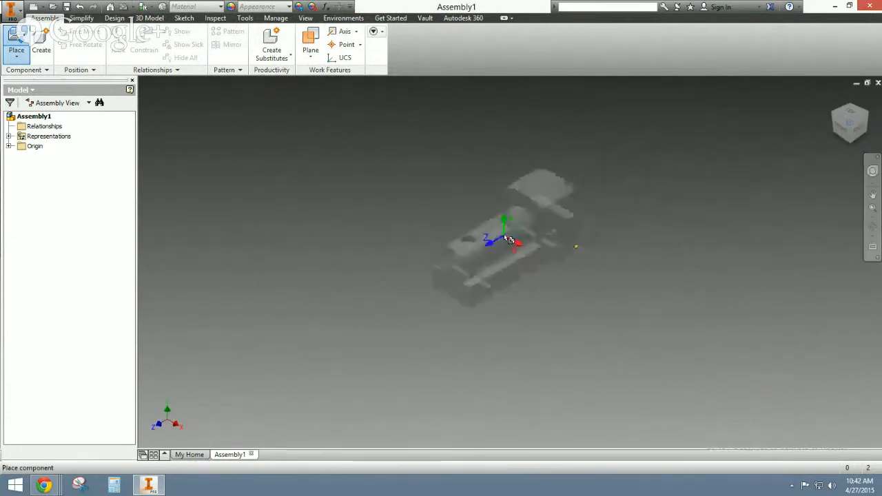
click(478, 259)
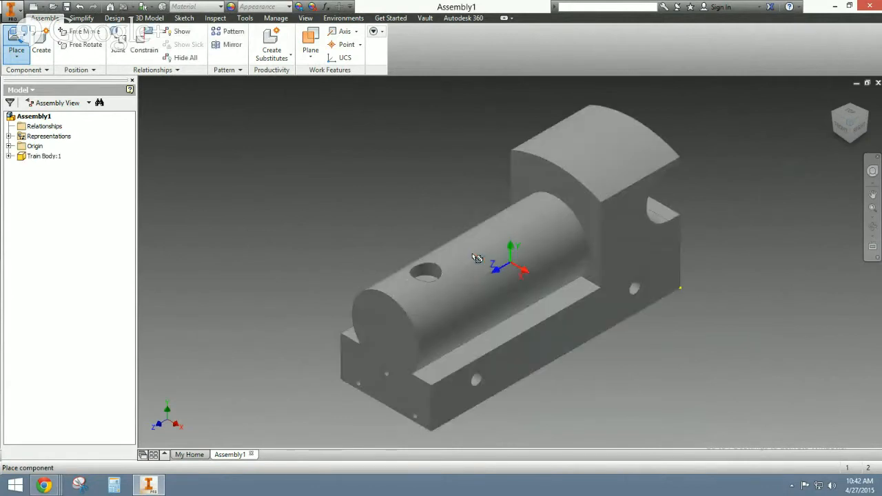
right_click(440, 186)
click(480, 186)
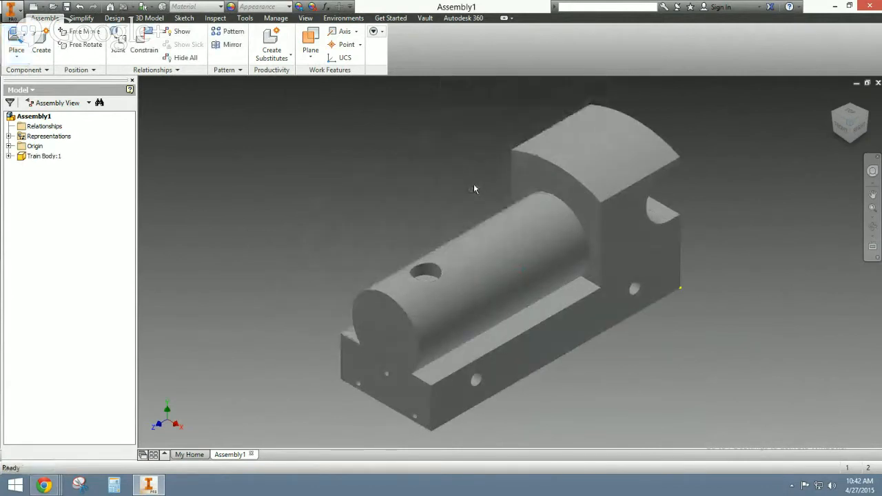
- Open the part file Train Body.ipt from the Train folder in its own window
click(18, 42)
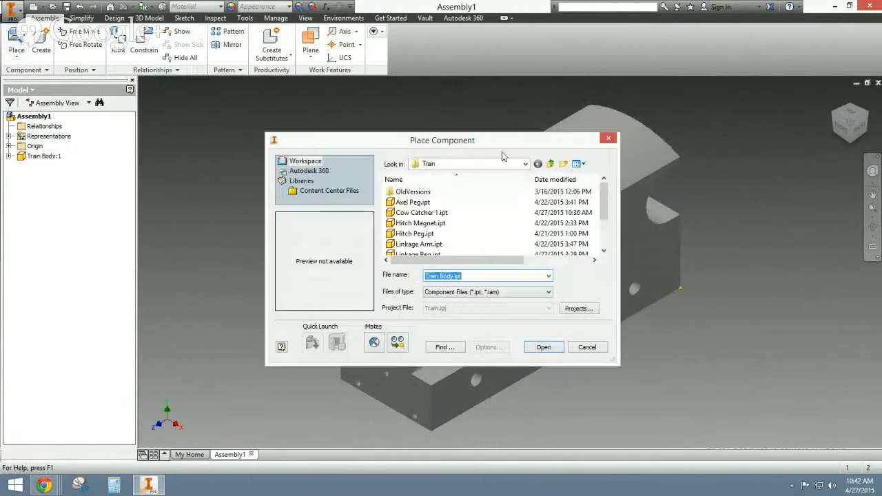
click(590, 348)
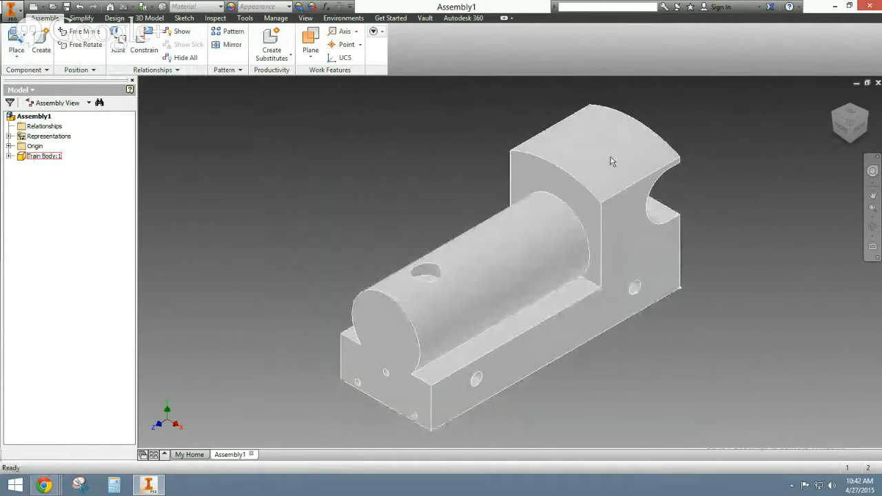
click(10, 10)
click(34, 73)
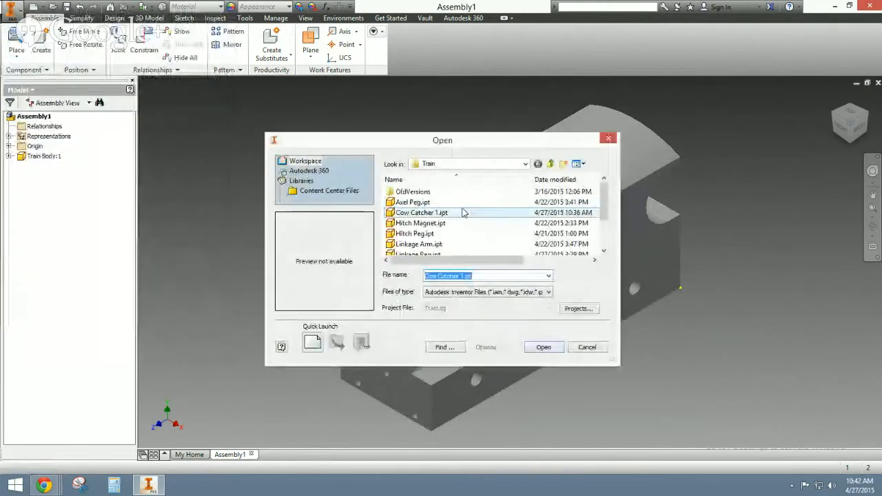
drag(602, 203, 602, 243)
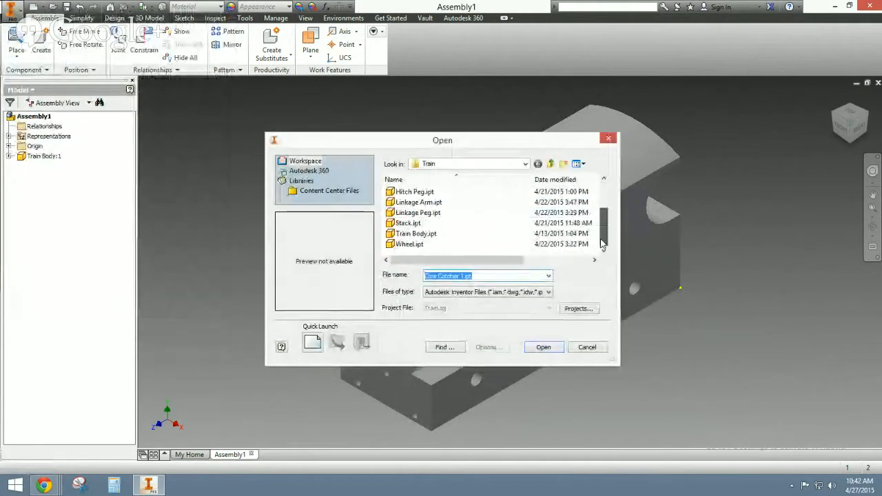
double_click(481, 233)
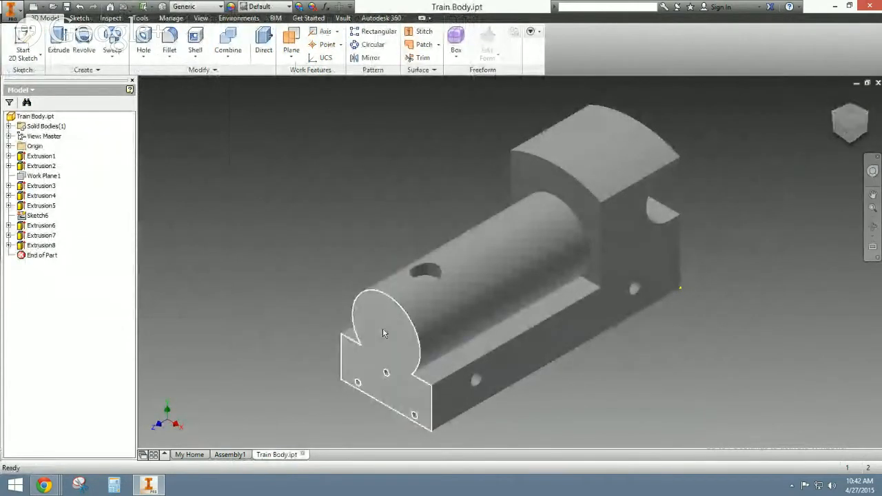
- Look straight at the train body's front end face and set that orientation as the Front view
click(842, 127)
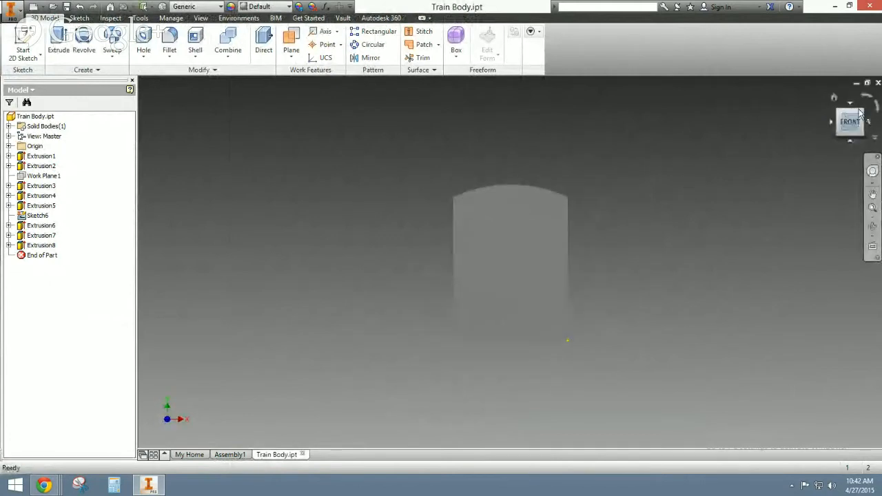
click(850, 132)
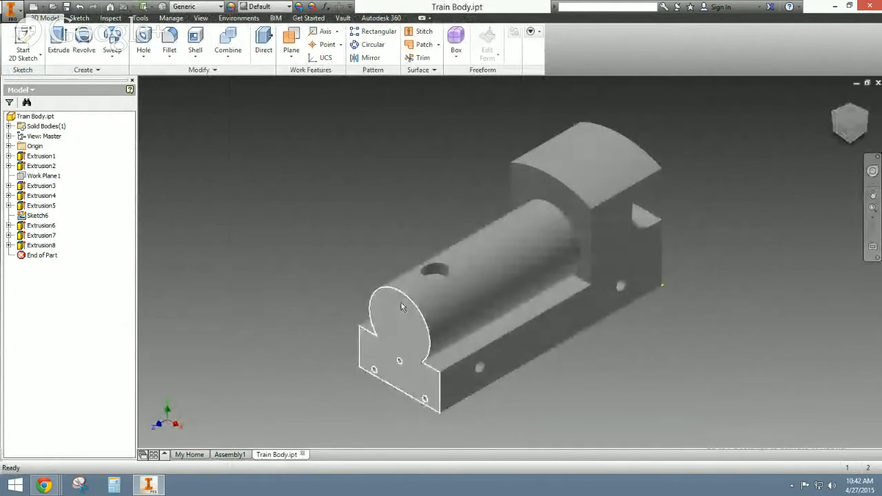
right_click(398, 324)
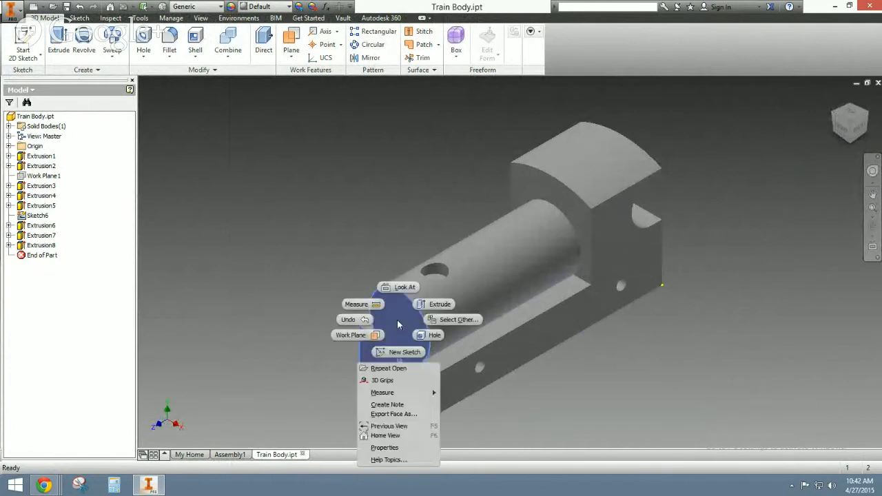
click(404, 289)
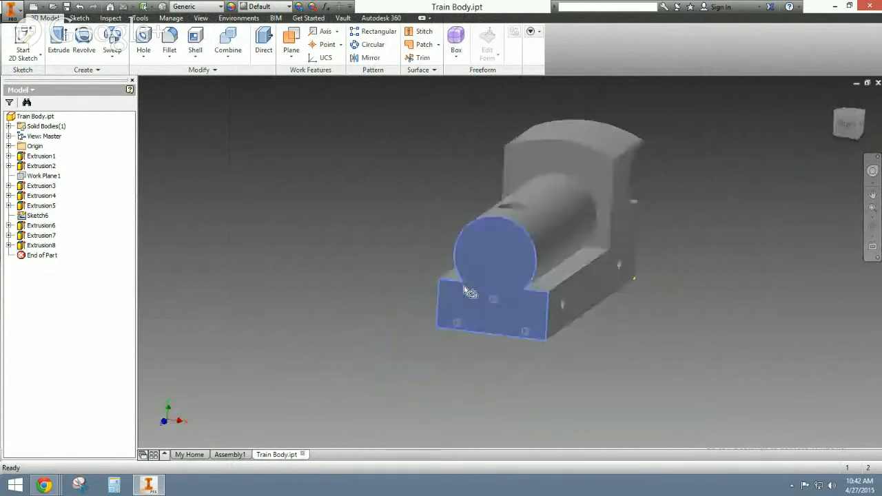
right_click(849, 122)
mouse_move(842, 209)
click(758, 217)
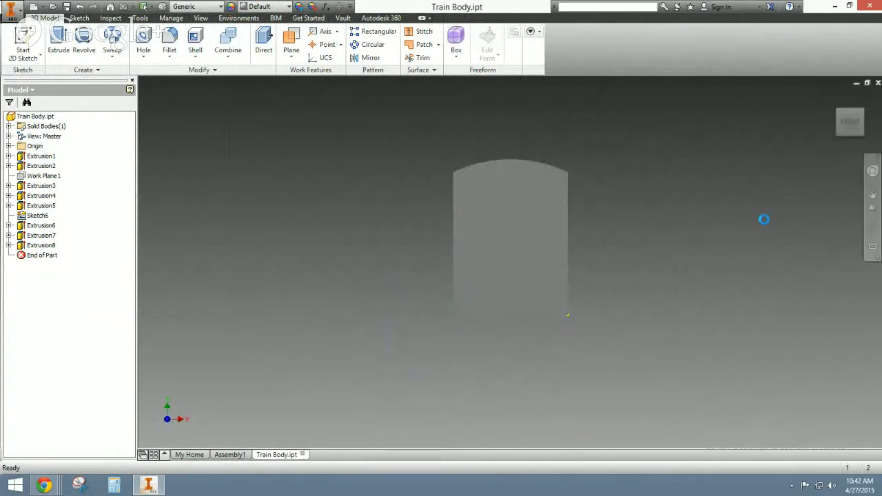
- Set the train body's top-front-right isometric view as the home view with Fixed Distance
click(861, 115)
right_click(854, 123)
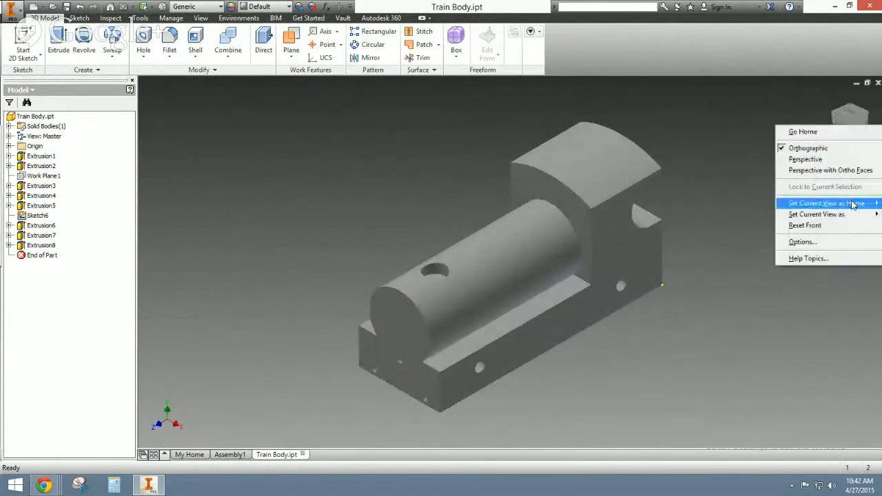
mouse_move(852, 204)
click(752, 203)
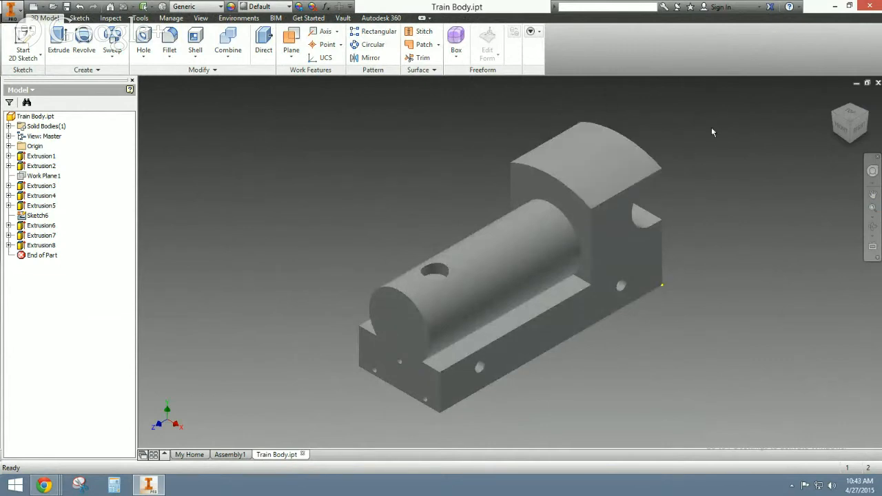
- Return the train body to its home view and reassign that isometric orientation as home with Fixed Distance
right_click(387, 328)
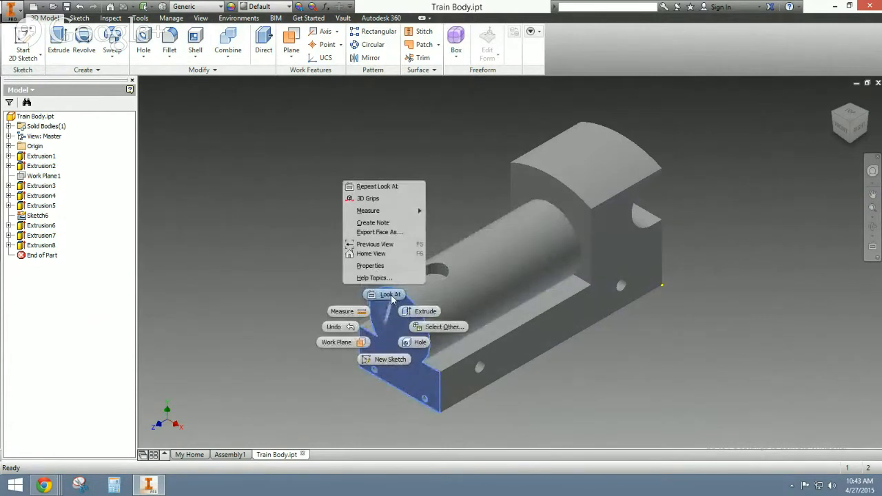
click(290, 245)
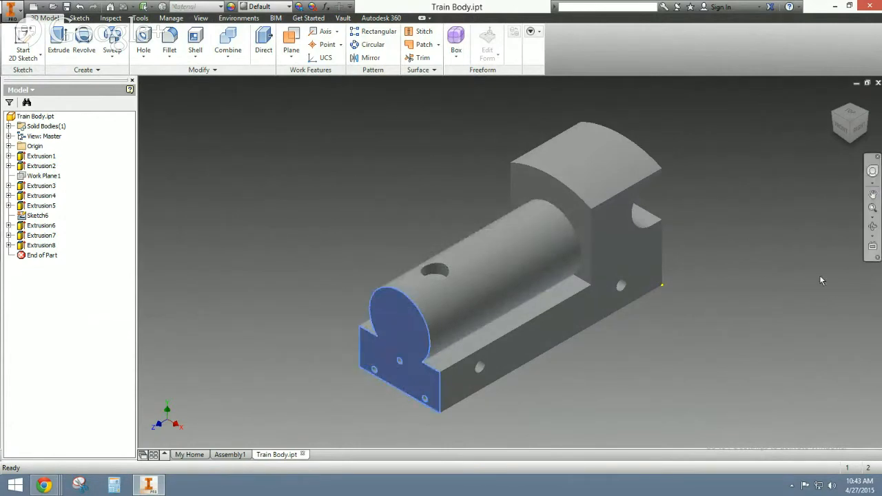
click(851, 122)
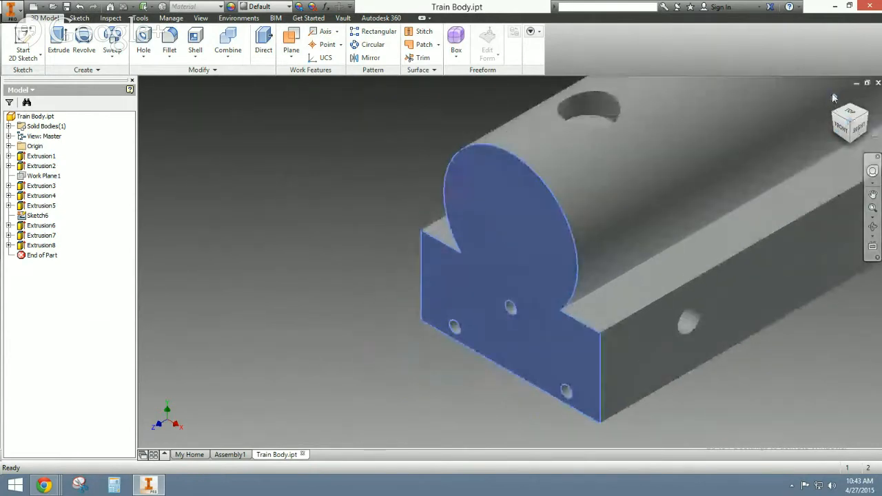
click(832, 99)
click(846, 120)
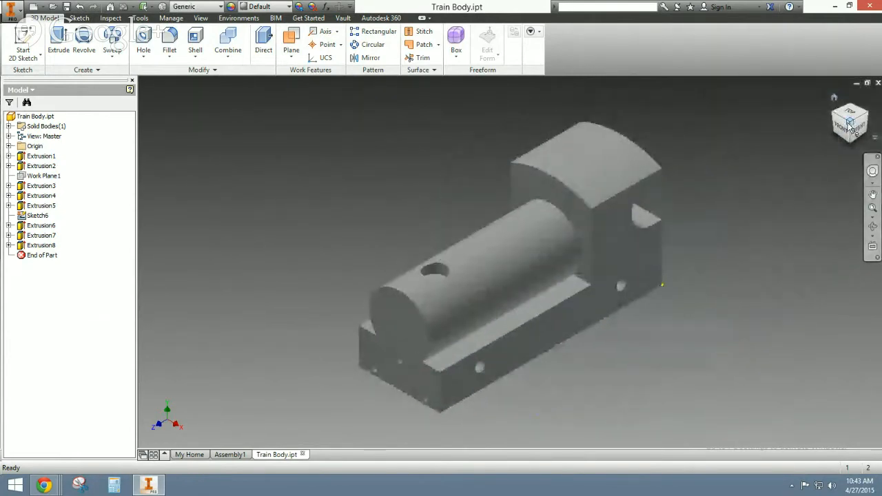
right_click(848, 123)
mouse_move(853, 209)
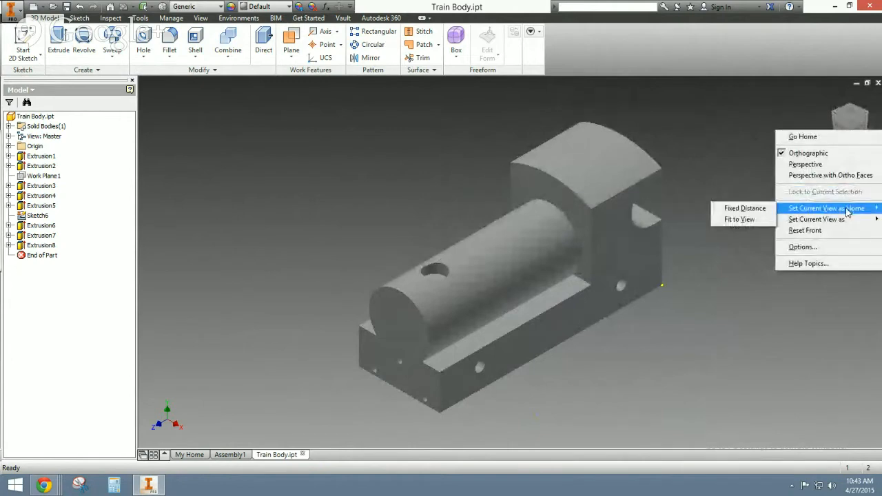
click(745, 208)
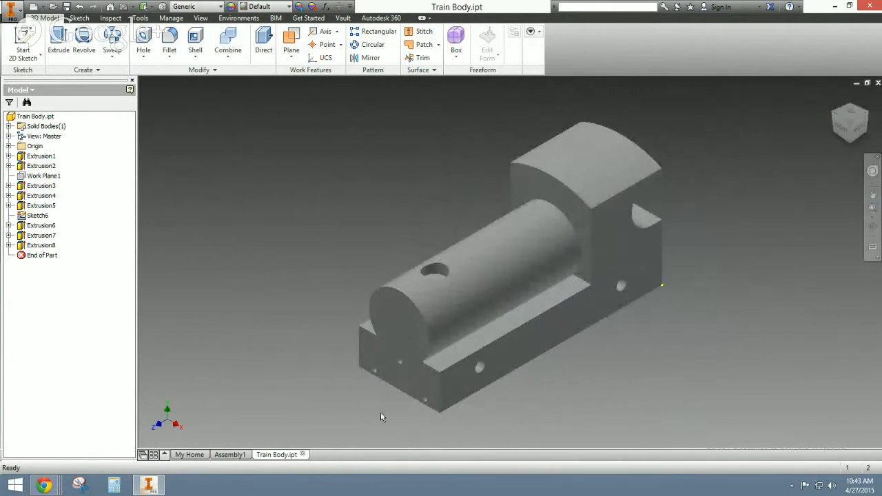
- Switch back to Assembly1 and ground the Train Body component
click(229, 454)
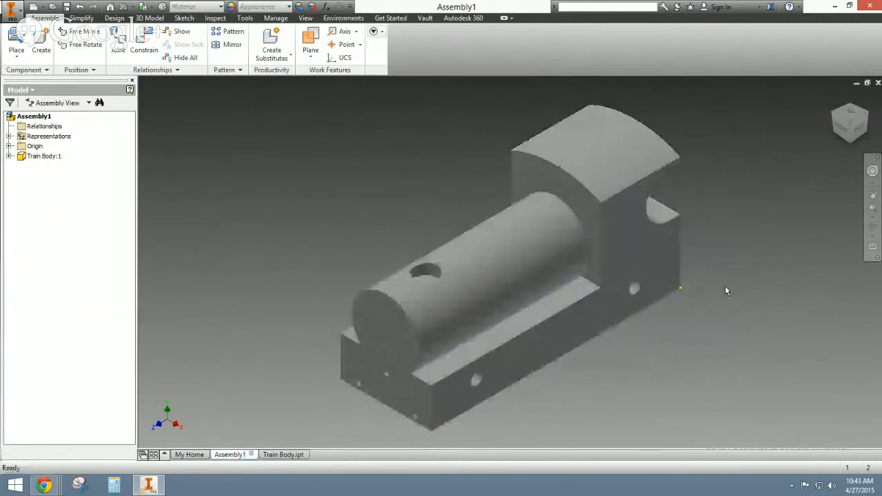
scroll(728, 288, down, 3)
scroll(728, 288, up, 5)
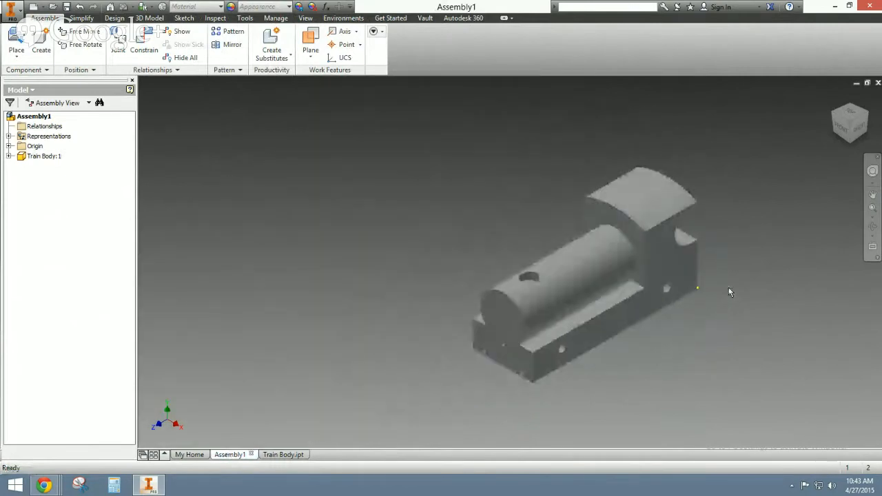
middle_drag(729, 288, 664, 271)
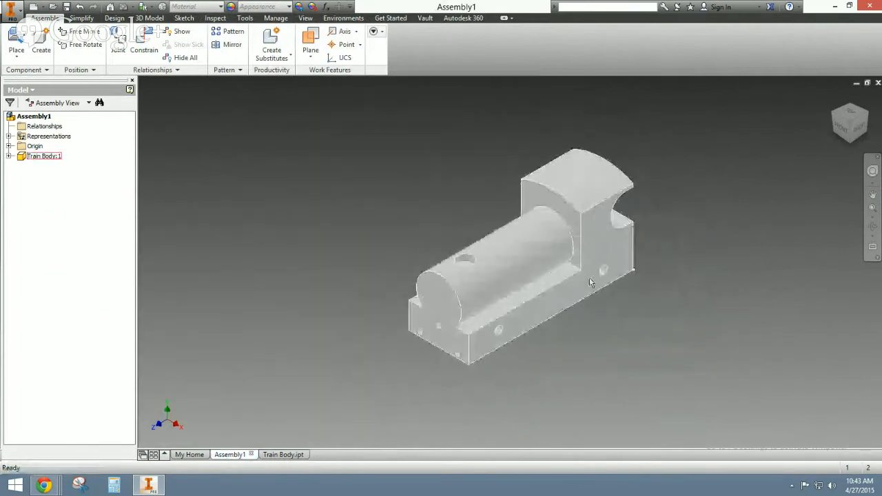
right_click(499, 262)
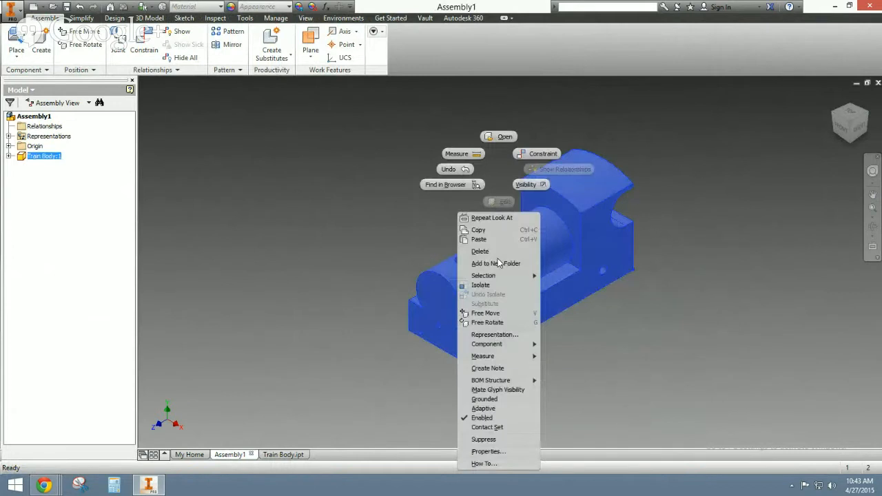
click(485, 399)
click(606, 356)
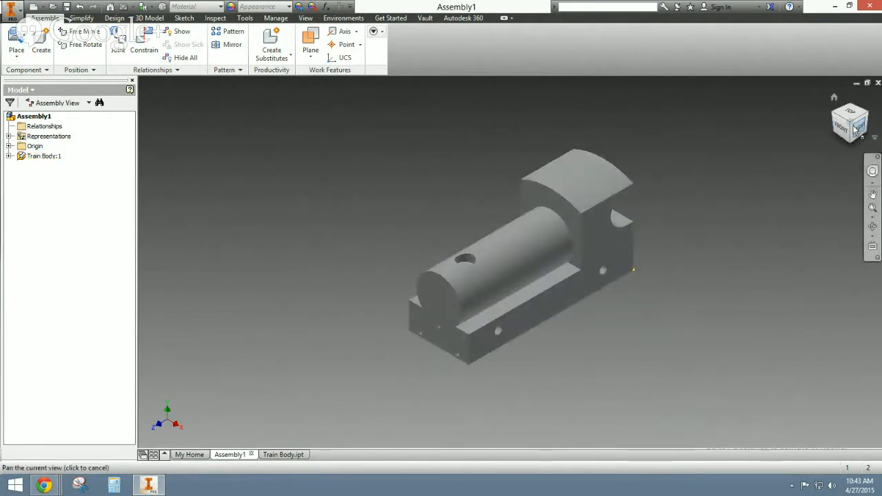
- Place one instance of Stack.ipt from the Train folder in the open space beside the train body
click(16, 39)
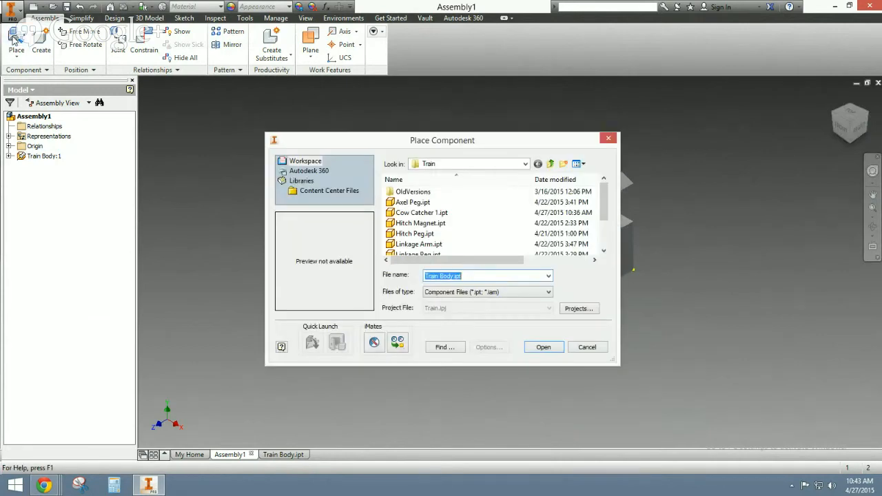
drag(603, 207, 604, 232)
double_click(414, 228)
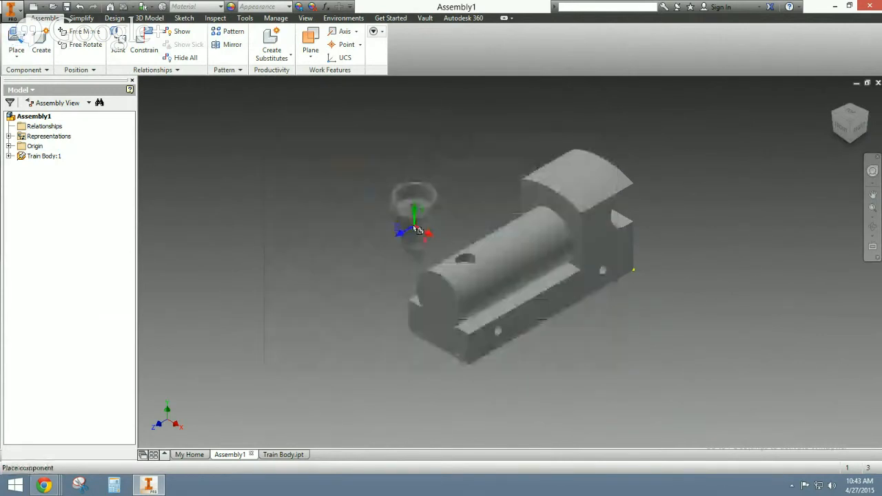
click(390, 200)
right_click(420, 197)
click(450, 196)
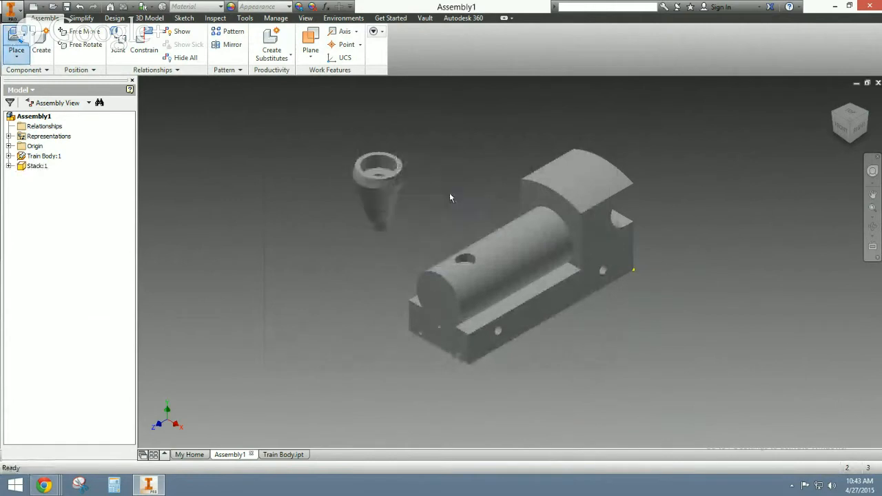
- Apply an Insert constraint with 0.000 in offset between the stack's bottom circular edge and the hole on top of the boiler
click(143, 43)
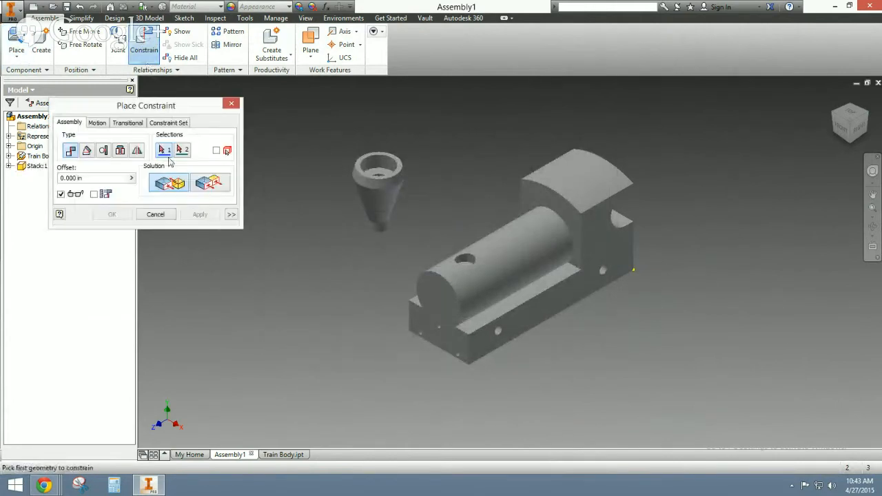
click(119, 150)
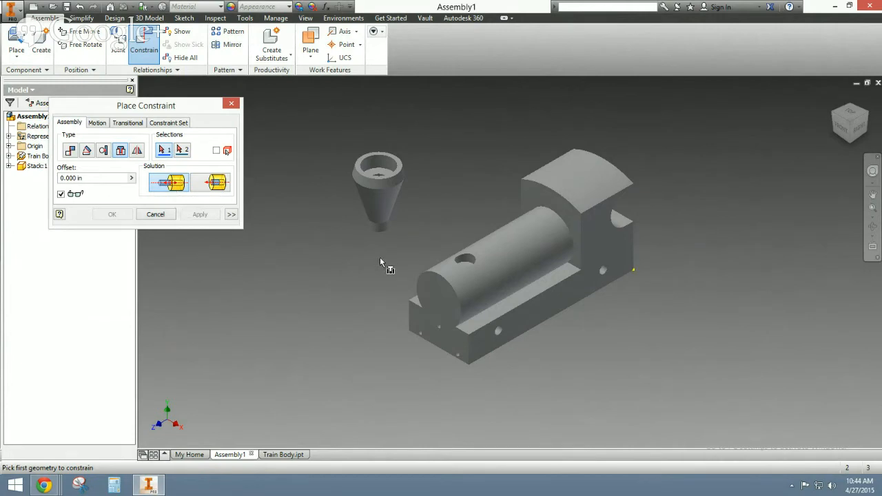
scroll(464, 264, down, 3)
scroll(465, 267, up, 6)
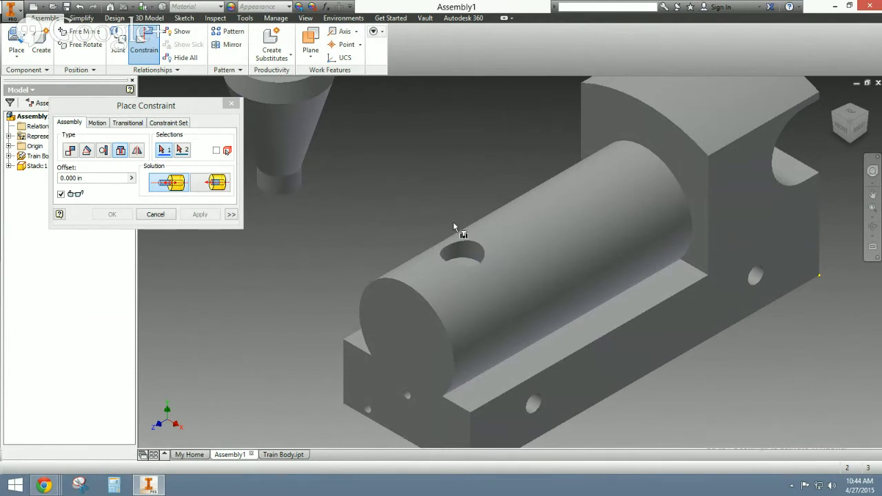
click(291, 196)
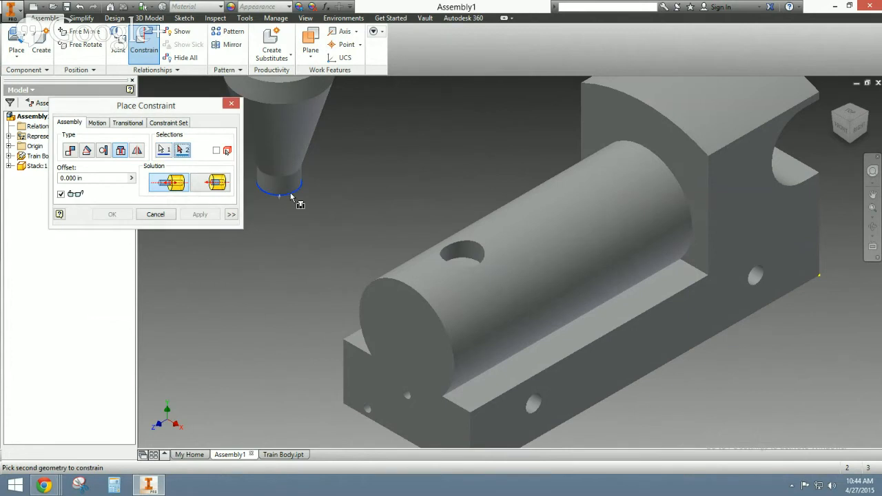
click(468, 261)
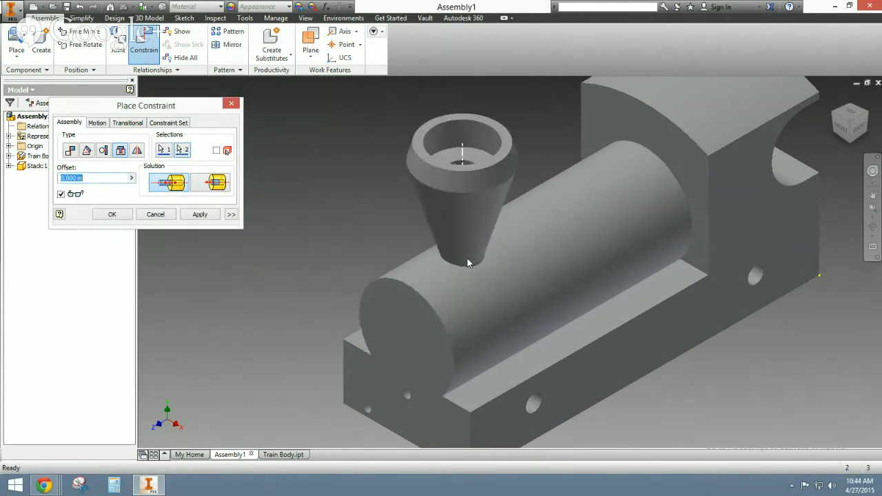
click(199, 215)
click(231, 103)
scroll(304, 168, up, 4)
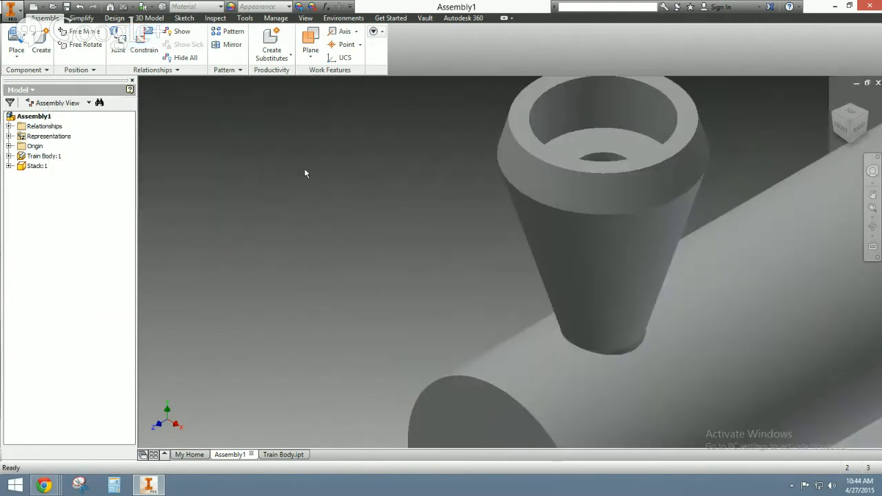
scroll(305, 170, down, 4)
middle_drag(305, 170, 336, 201)
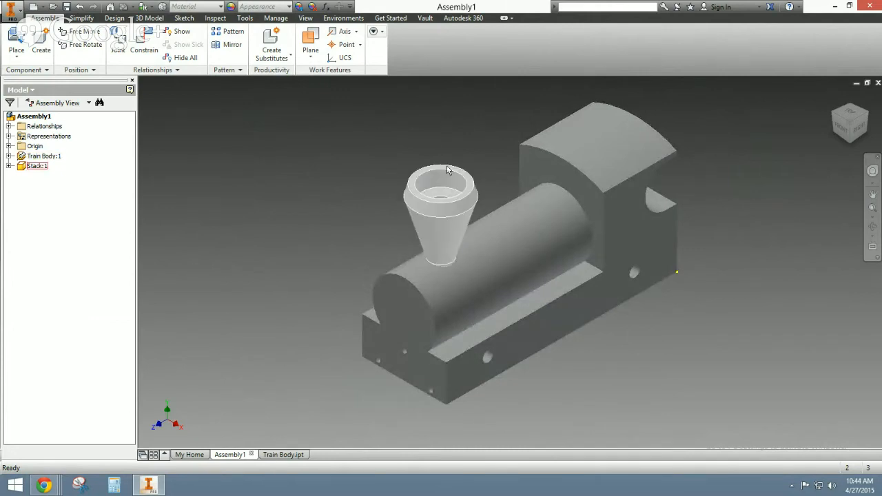
- Open the Stack for in-place editing and examine the sketches behind its two extrusions and its revolution
double_click(442, 241)
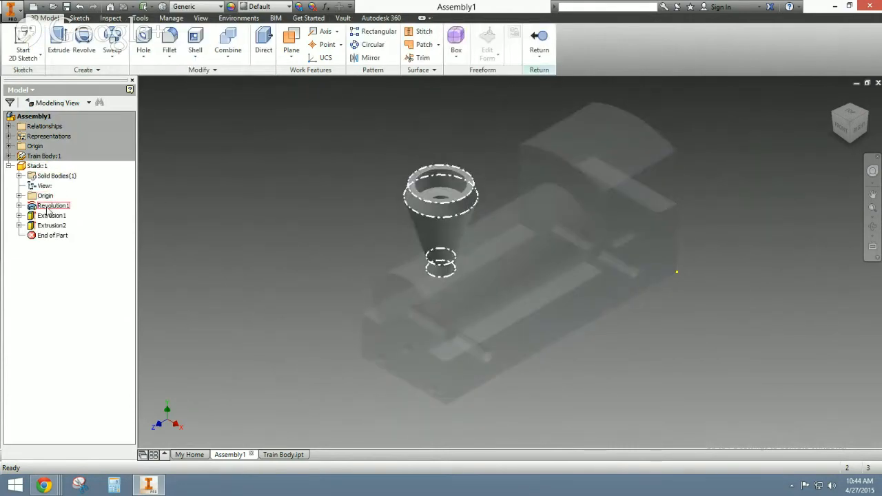
click(20, 215)
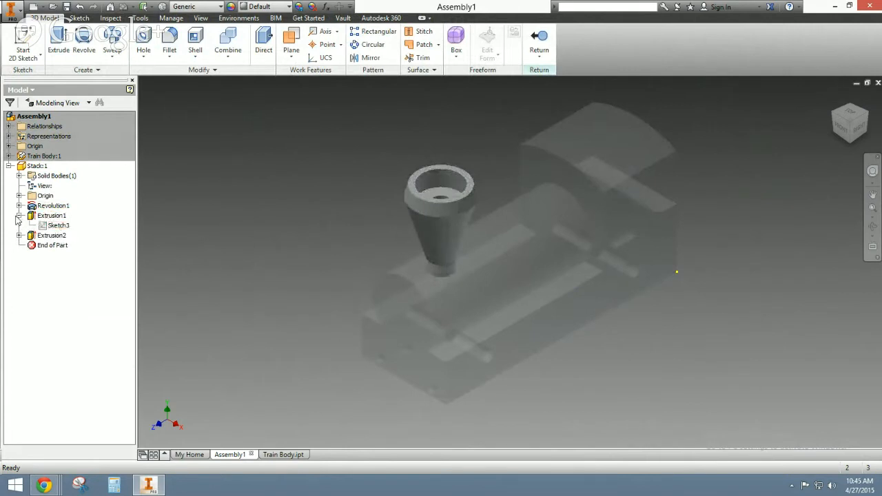
click(20, 215)
click(20, 235)
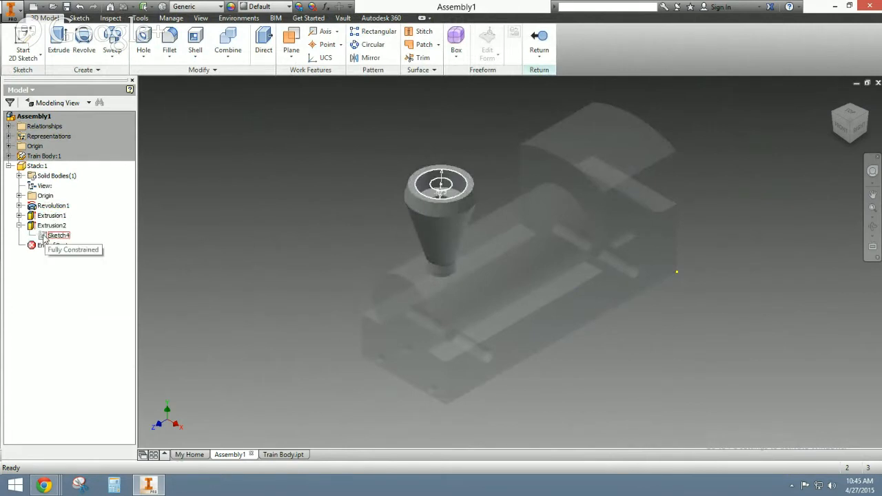
click(20, 225)
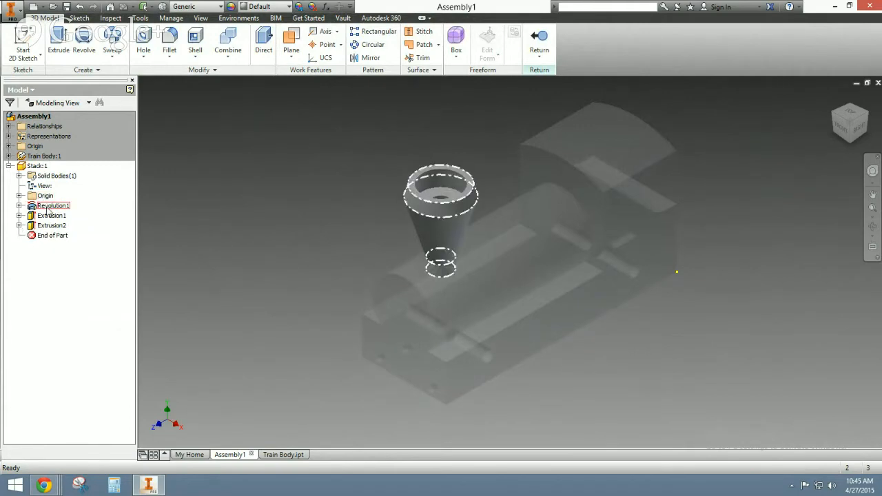
click(20, 206)
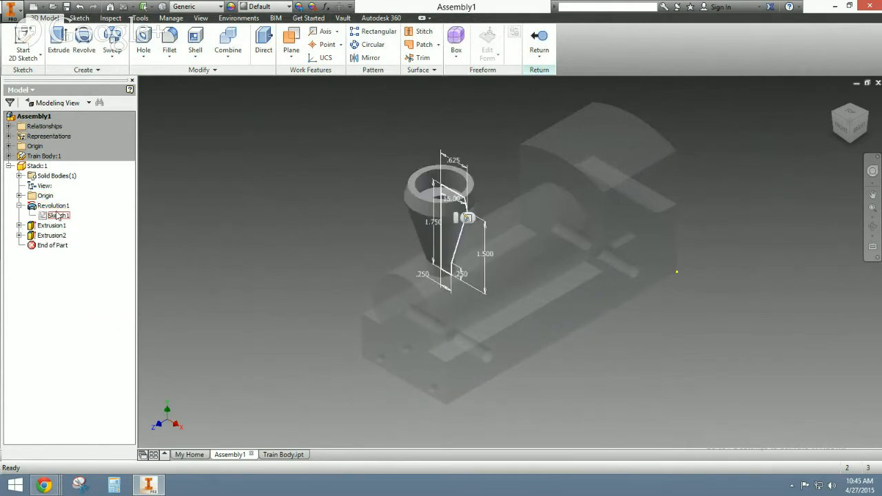
- Inspect the profile in Sketch1 of the stack's revolution, exit the sketch and return to the assembly
double_click(50, 216)
scroll(544, 335, down, 3)
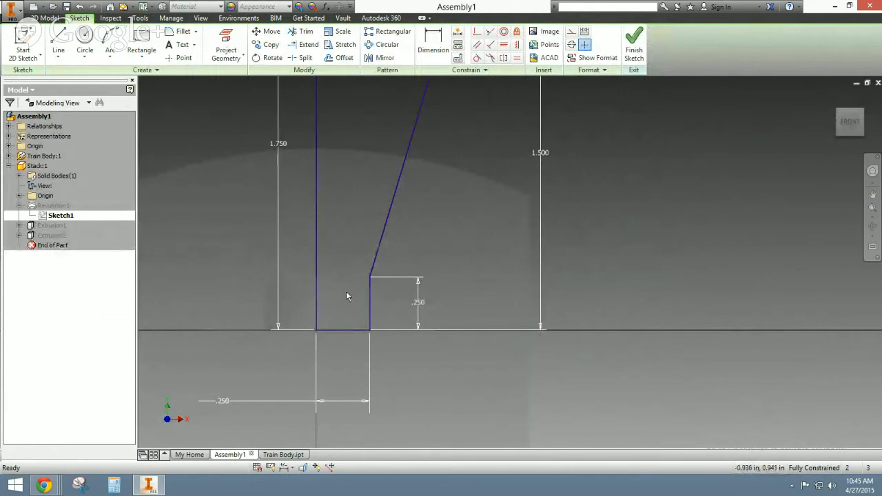
click(634, 48)
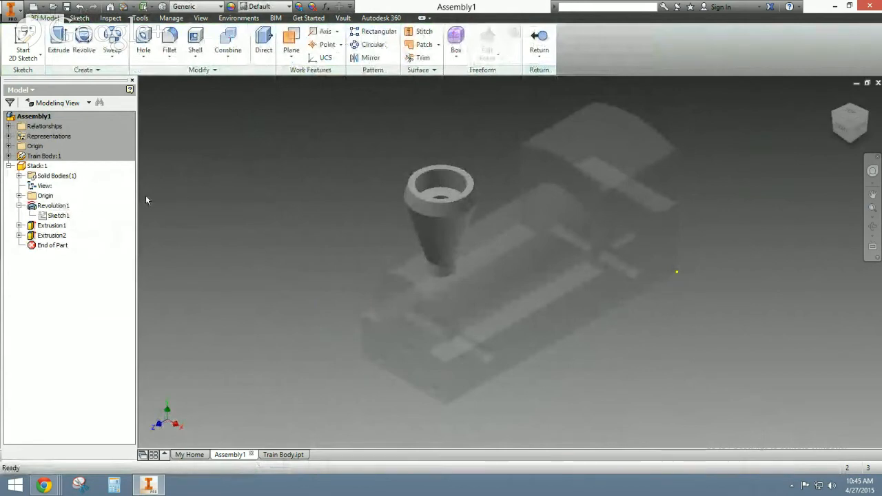
click(56, 206)
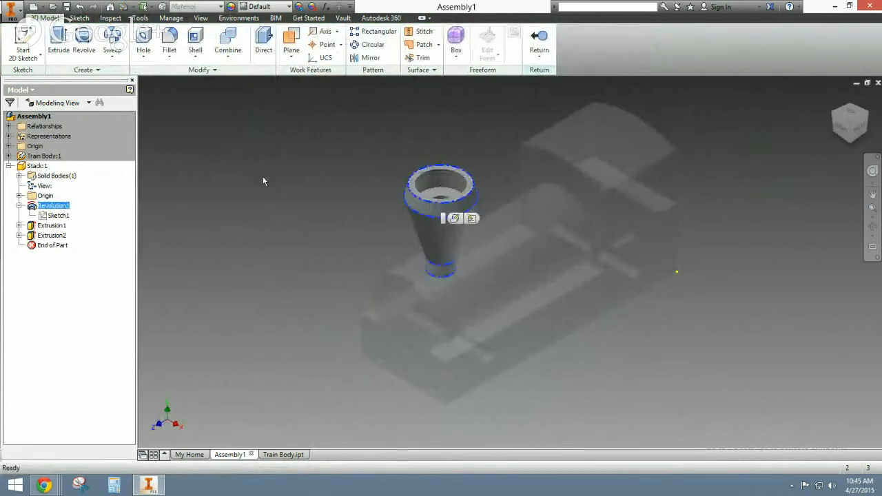
click(539, 40)
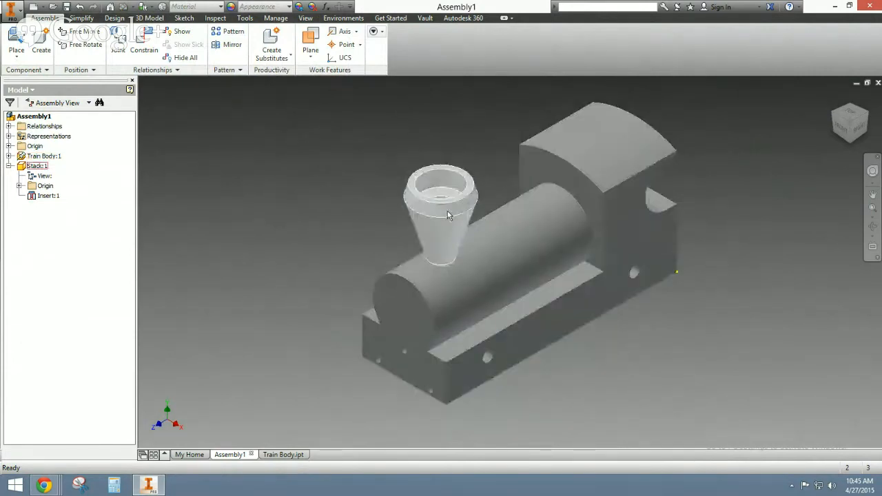
click(430, 205)
click(321, 174)
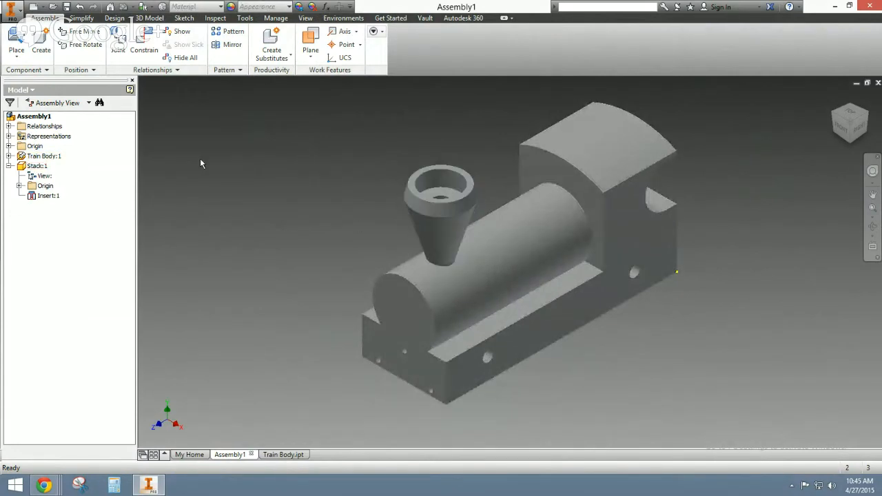
- Place one instance of Wheel.ipt from the Train folder behind the cab end of the train body
click(16, 40)
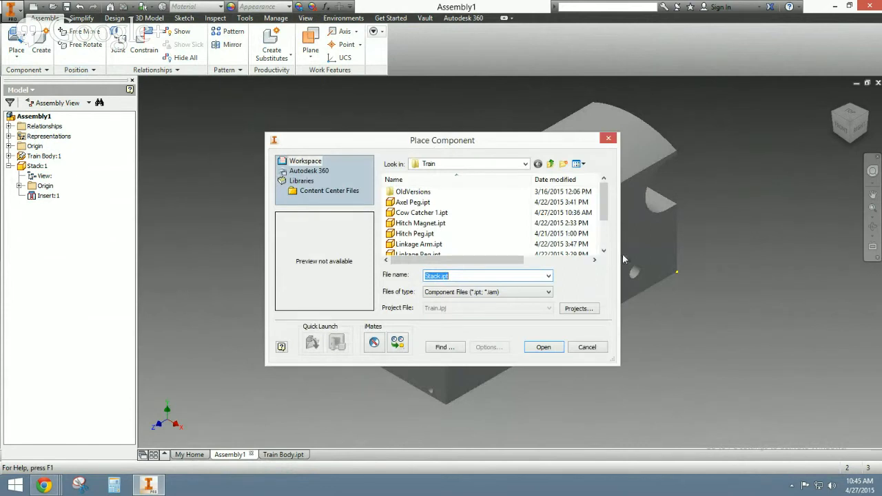
drag(603, 207, 603, 231)
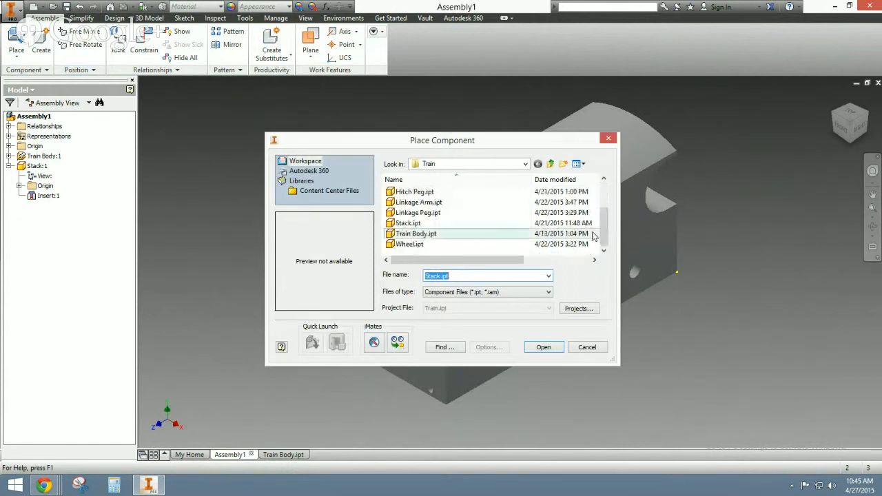
double_click(410, 244)
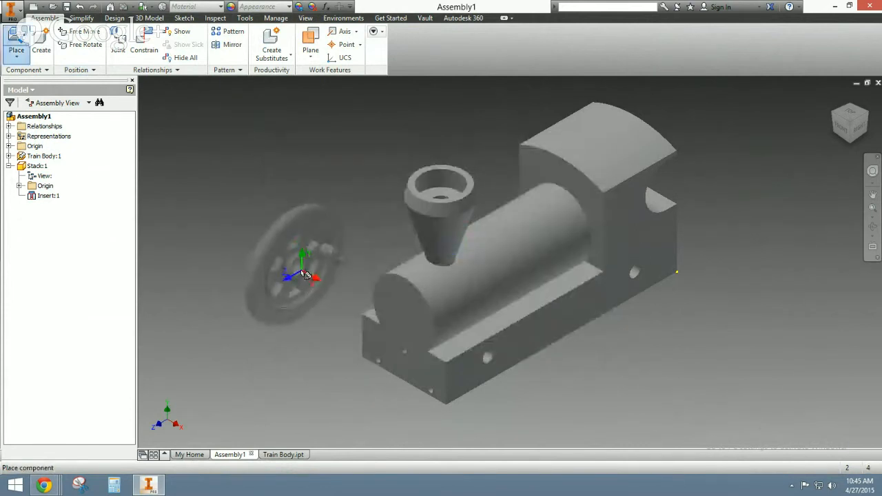
click(740, 332)
right_click(758, 245)
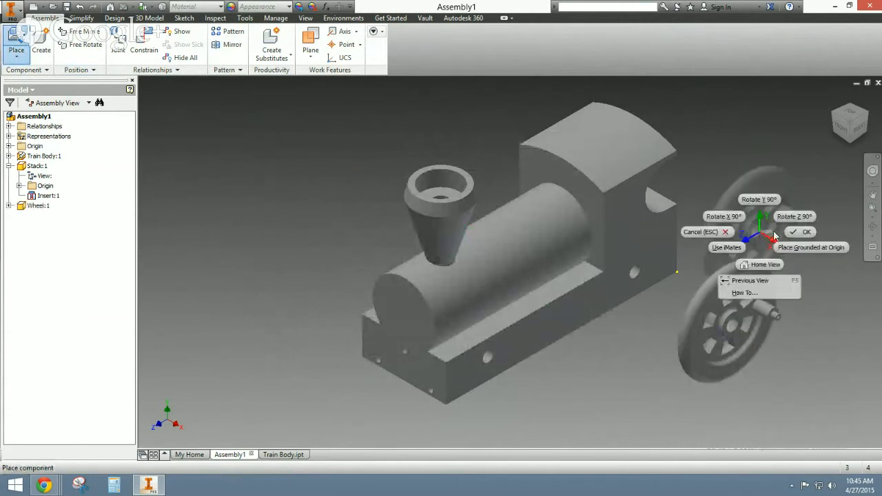
click(793, 250)
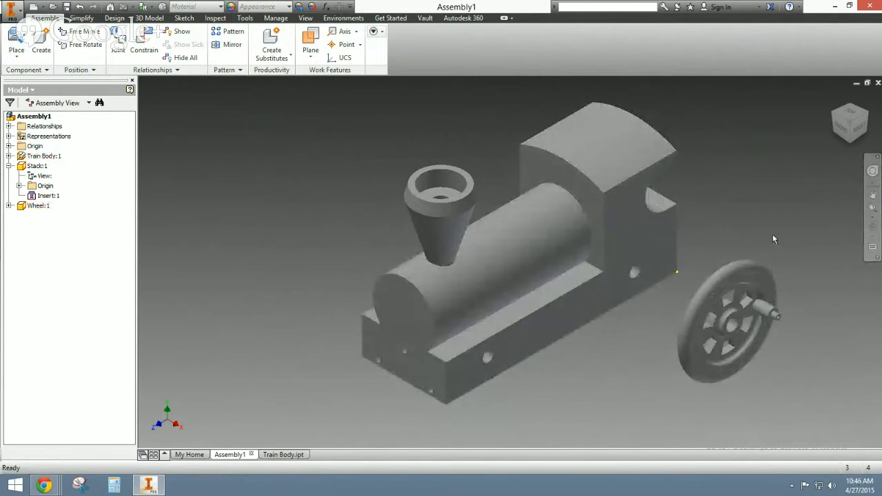
- Turn the isometric view to the train's opposite side and move the wheel into open space beside the cab
click(752, 276)
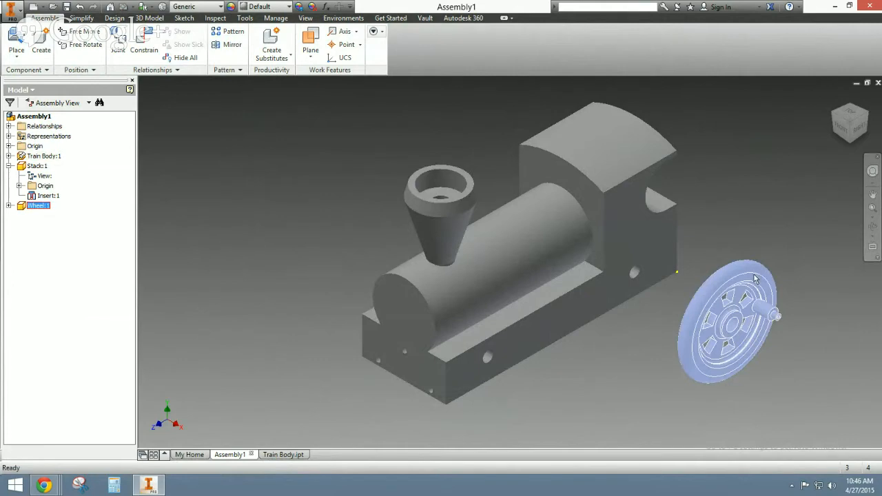
click(834, 116)
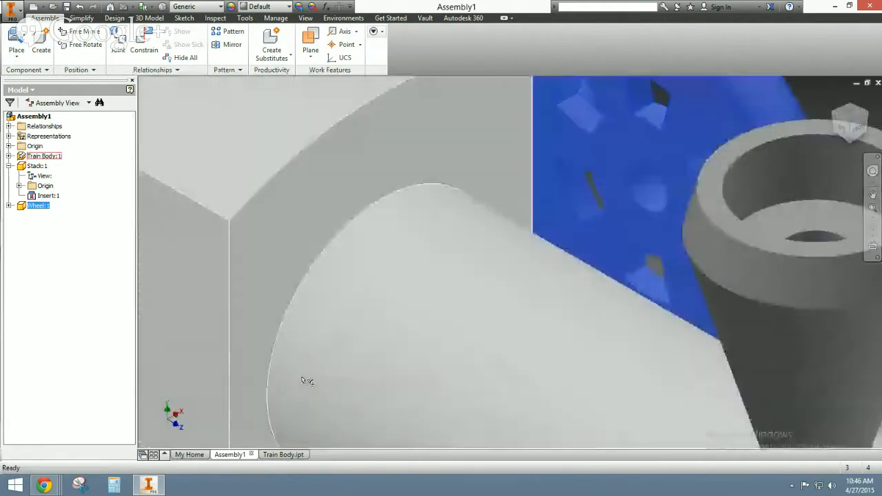
scroll(306, 381, up, 10)
scroll(285, 398, down, 3)
middle_drag(285, 398, 403, 288)
scroll(406, 287, down, 3)
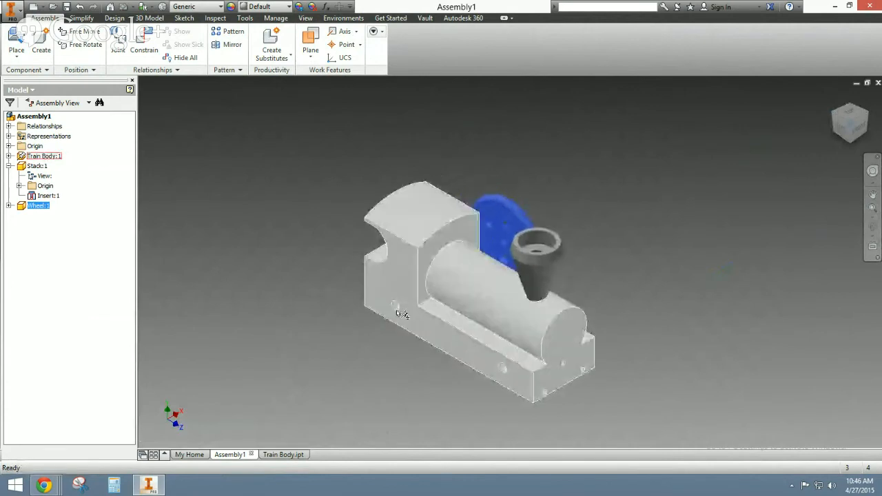
drag(500, 227, 318, 299)
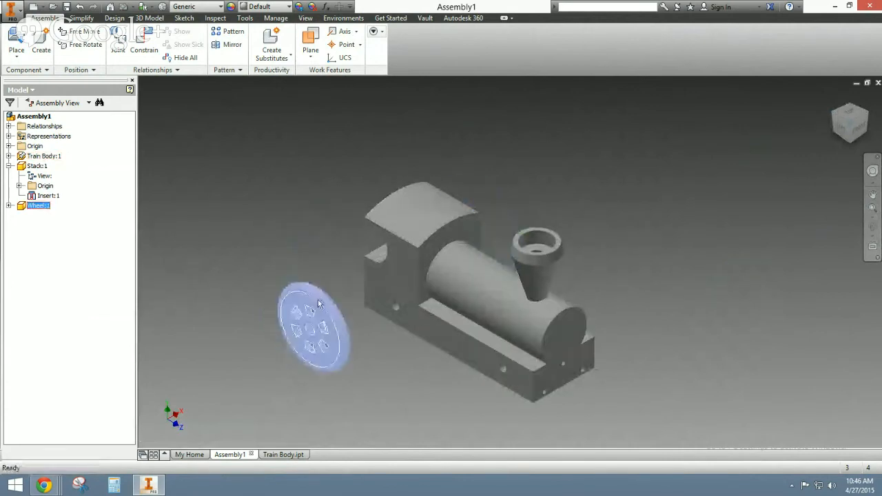
- Free-rotate the wheel so that its side with the crank pin faces outward, away from the train body
right_click(327, 345)
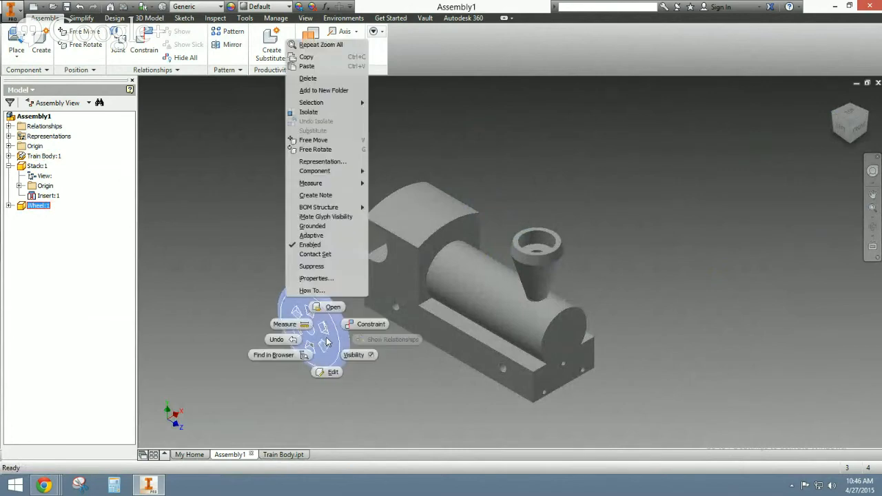
click(324, 149)
drag(405, 325, 331, 383)
right_click(269, 248)
click(303, 246)
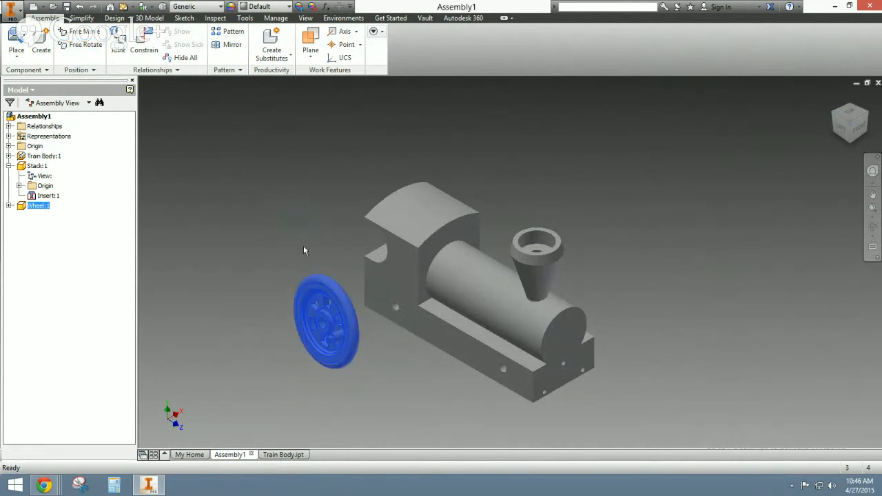
click(292, 245)
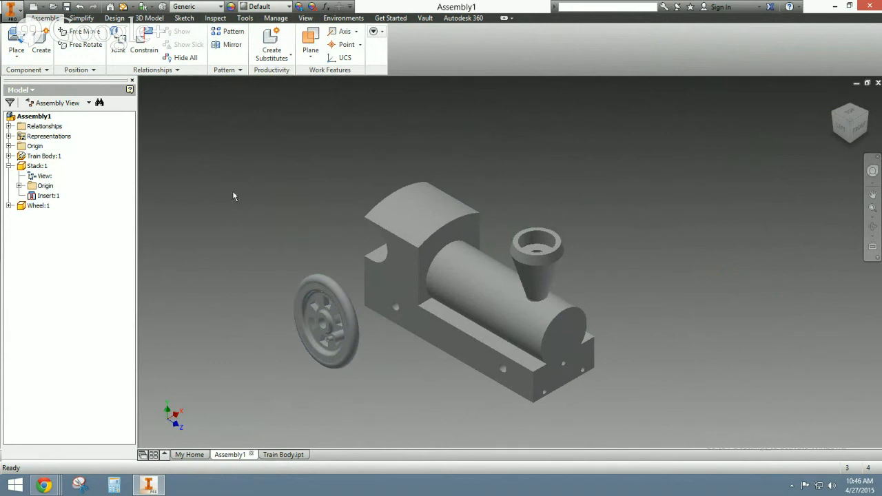
- Set up an Insert constraint between the rear axle hole on the train body's side and the hub hole on the wheel's back face
click(146, 40)
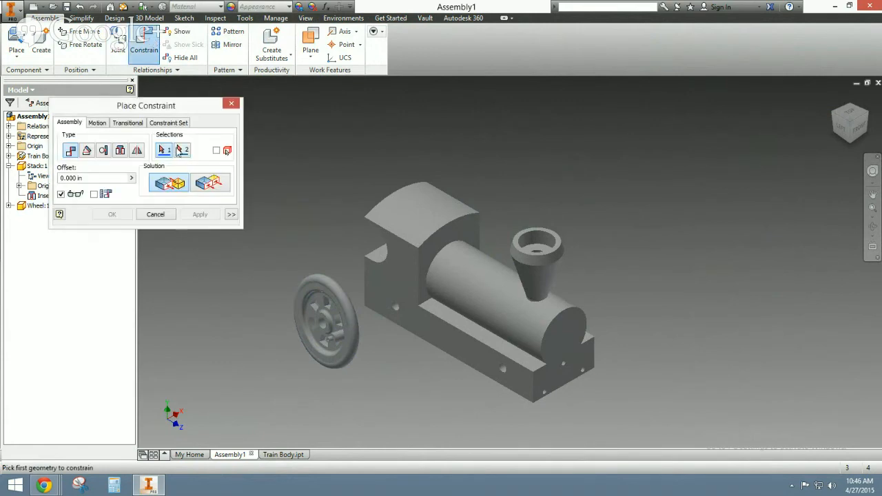
click(120, 150)
scroll(403, 336, up, 3)
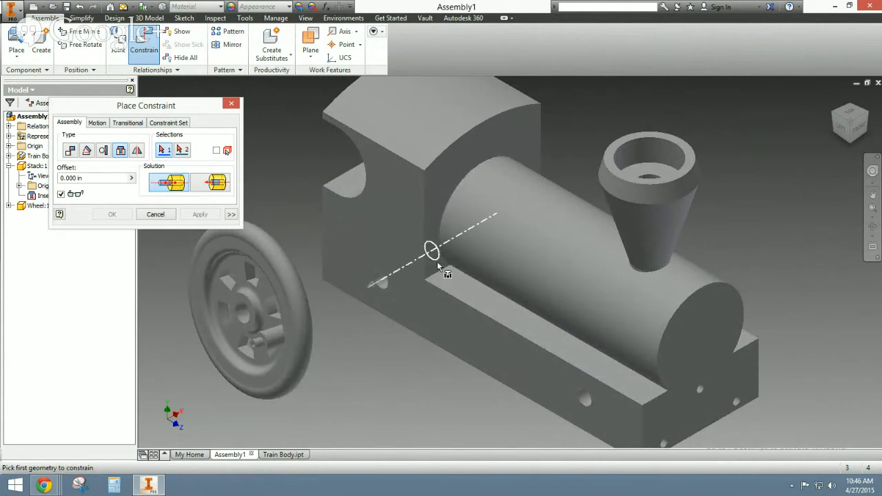
click(385, 283)
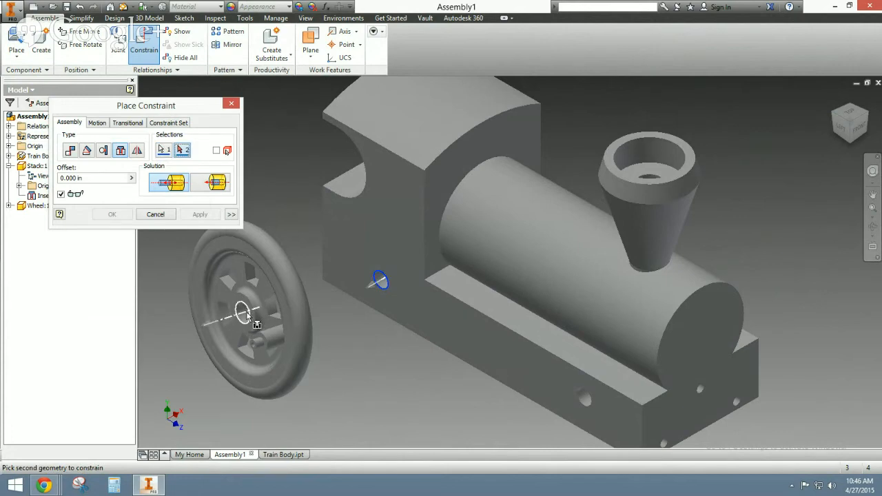
mouse_move(247, 317)
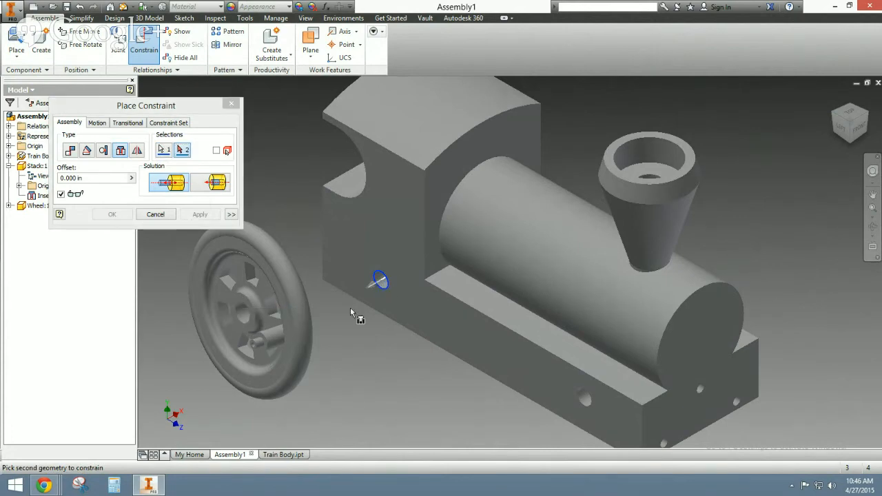
shift+middle_drag(343, 319, 224, 315)
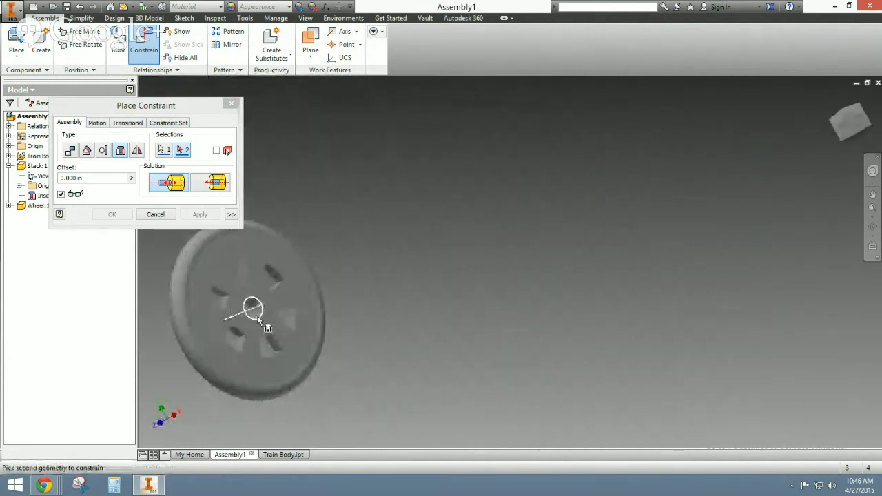
click(254, 315)
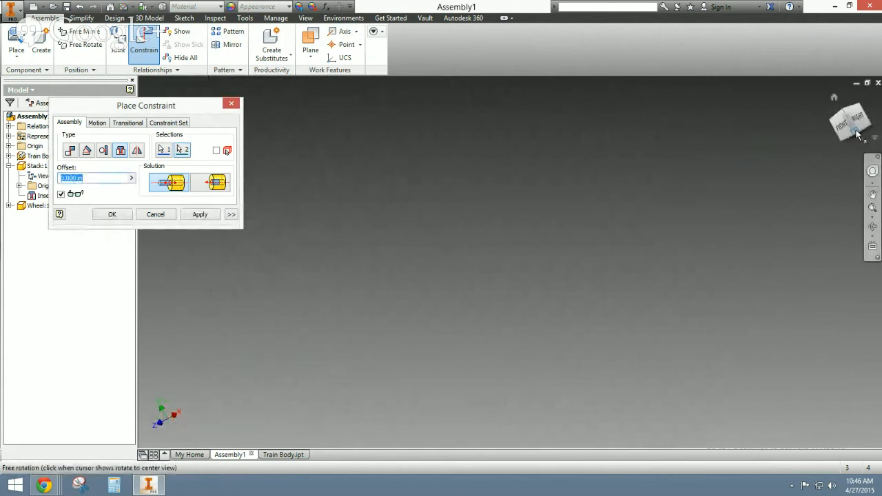
- Check the wheel's fit from the front and isometric directions, apply the Insert constraint with 0.000 in offset and end the command
click(834, 98)
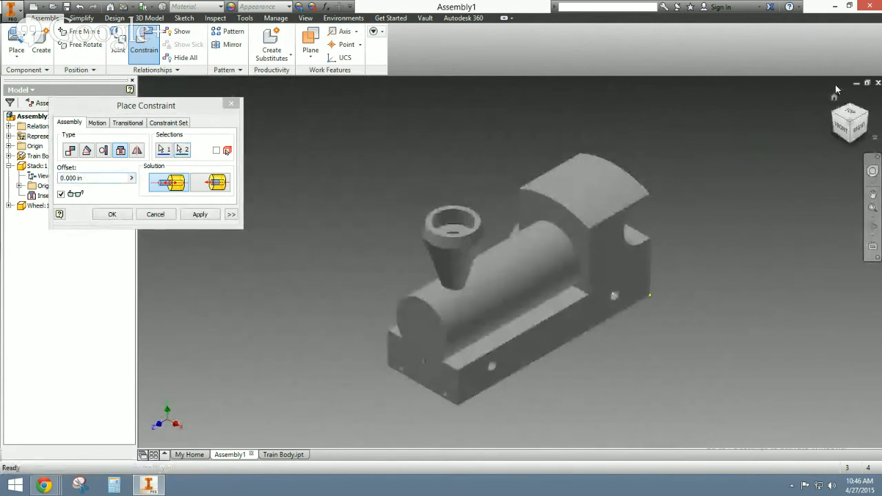
click(834, 113)
scroll(451, 299, down, 3)
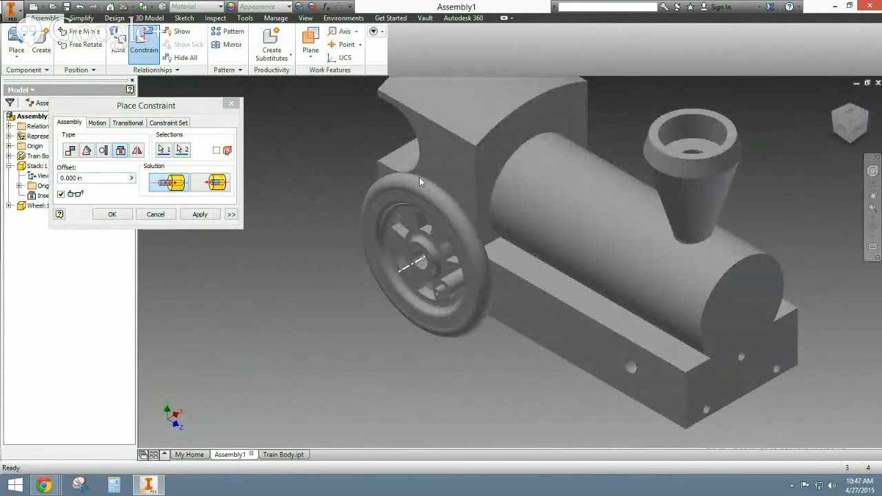
click(858, 131)
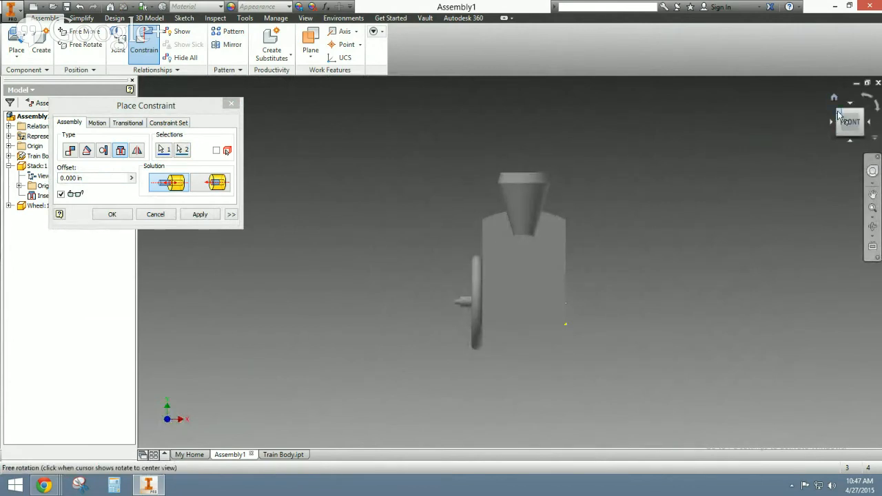
click(834, 115)
click(199, 214)
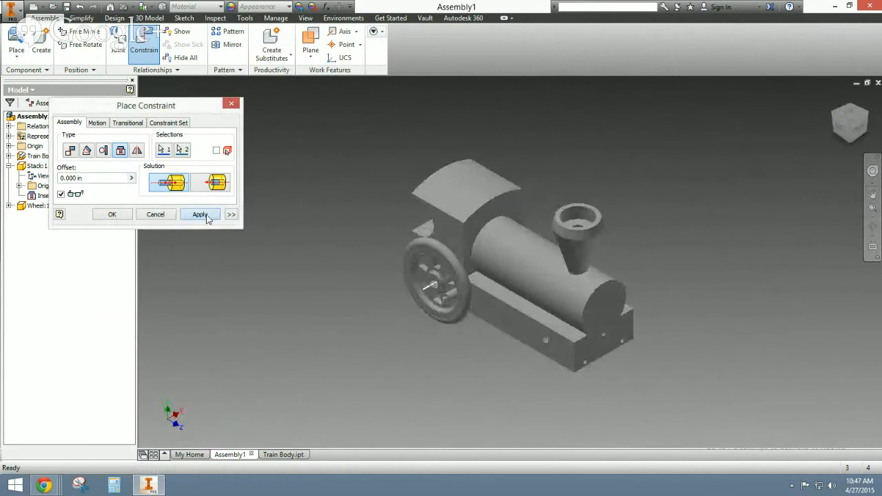
click(155, 214)
- Spin the mounted wheel about its axle to test its remaining rotation
click(457, 282)
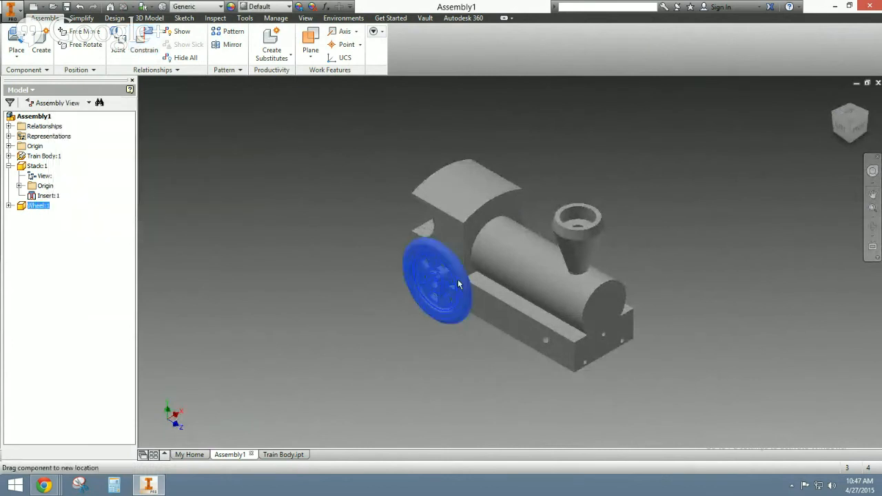
drag(418, 256, 446, 259)
drag(439, 310, 451, 267)
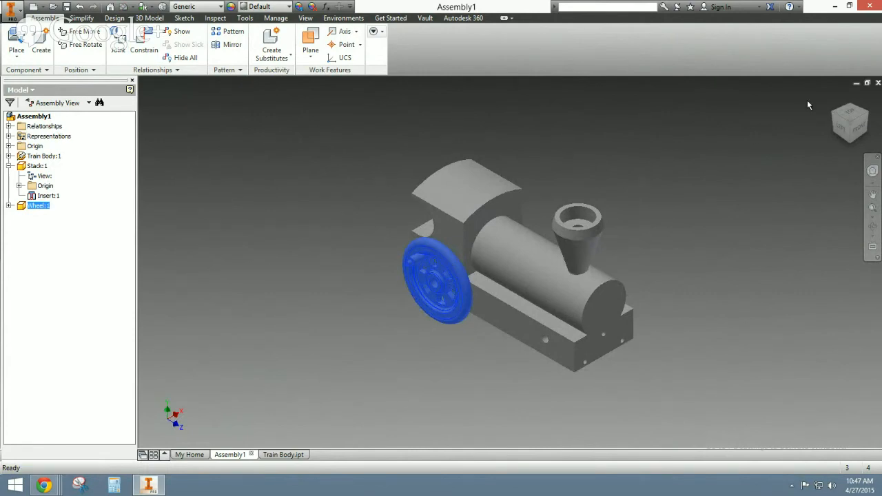
- Place one instance of Cow Catcher 1.ipt from the Train folder in open space ahead of the train's front end
click(862, 117)
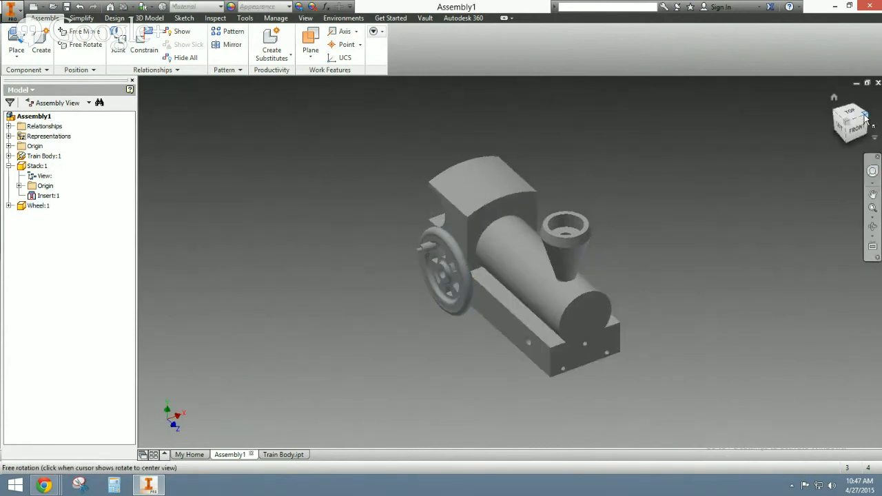
click(21, 58)
click(40, 78)
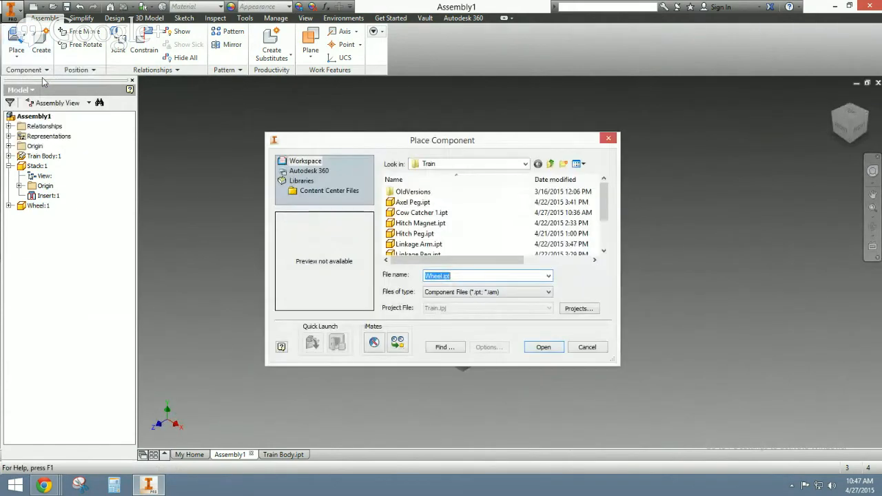
double_click(428, 215)
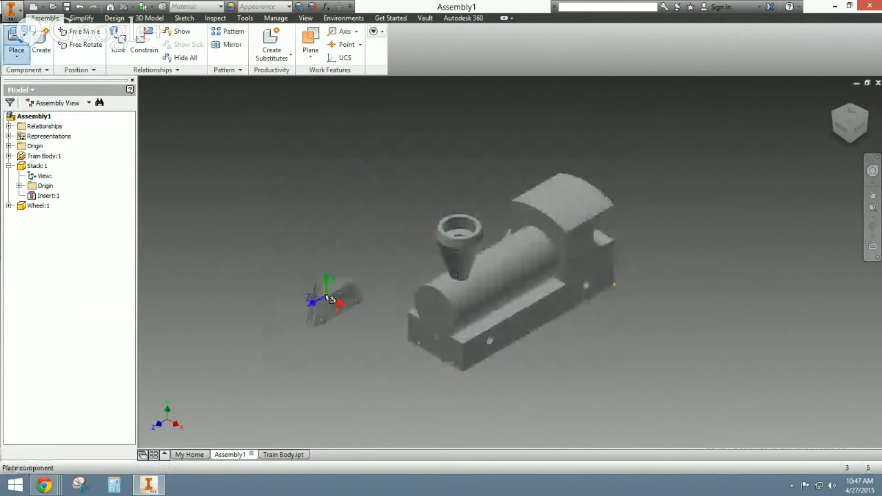
click(287, 339)
right_click(295, 270)
click(336, 268)
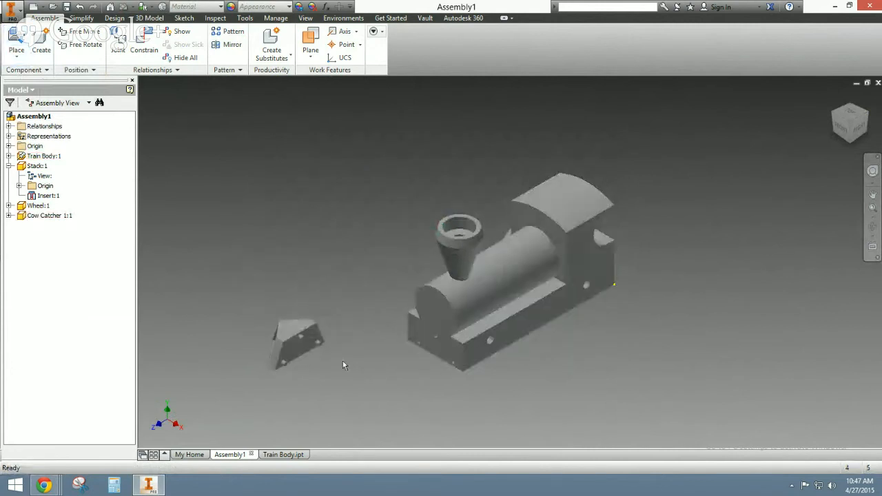
right_click(277, 353)
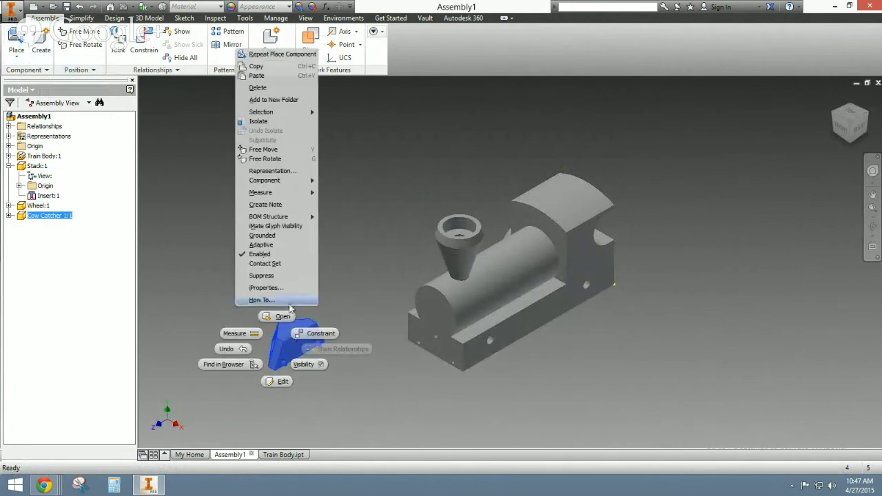
click(279, 151)
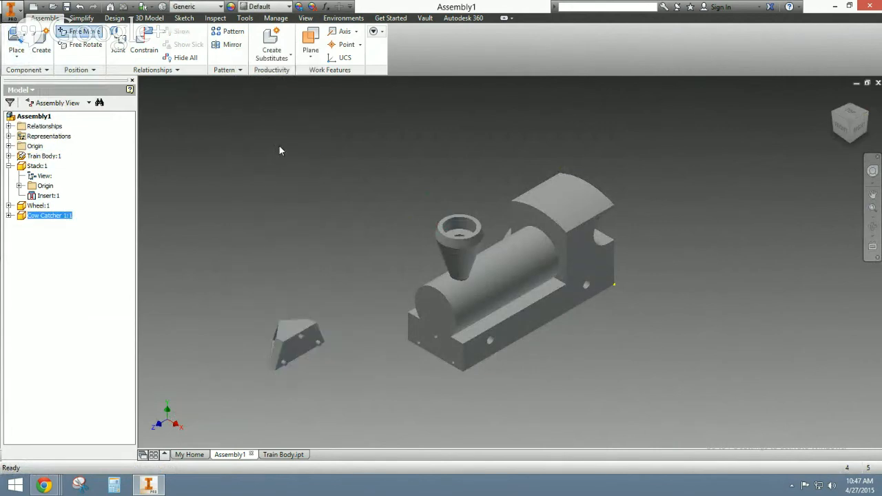
right_click(277, 346)
click(323, 348)
- Free-rotate the cow catcher so that its pegs face the front of the train body
right_click(290, 345)
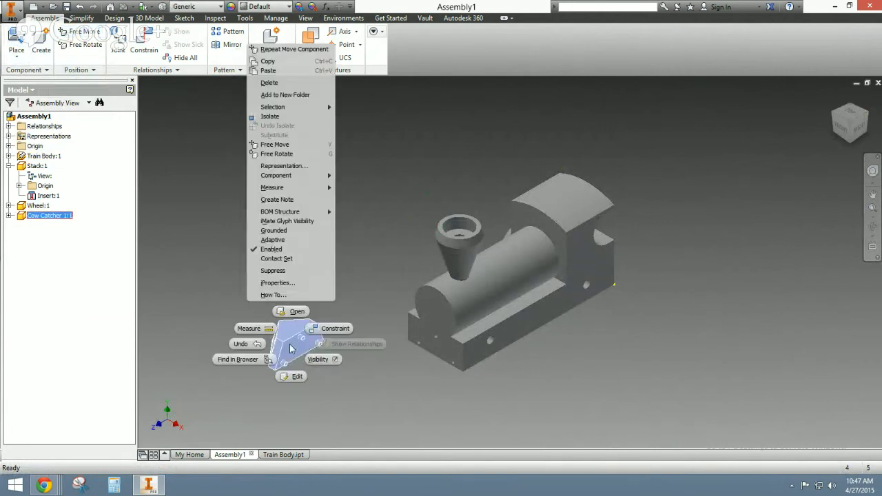
click(276, 153)
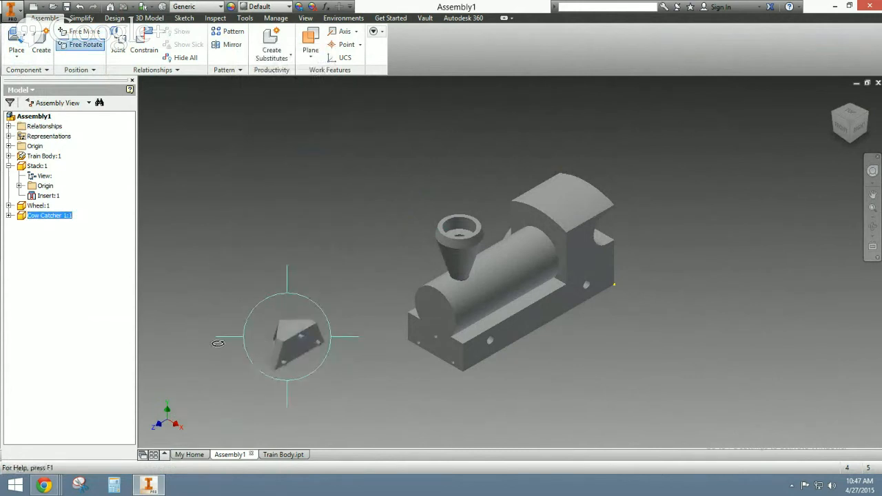
drag(229, 335, 302, 292)
right_click(316, 235)
click(355, 235)
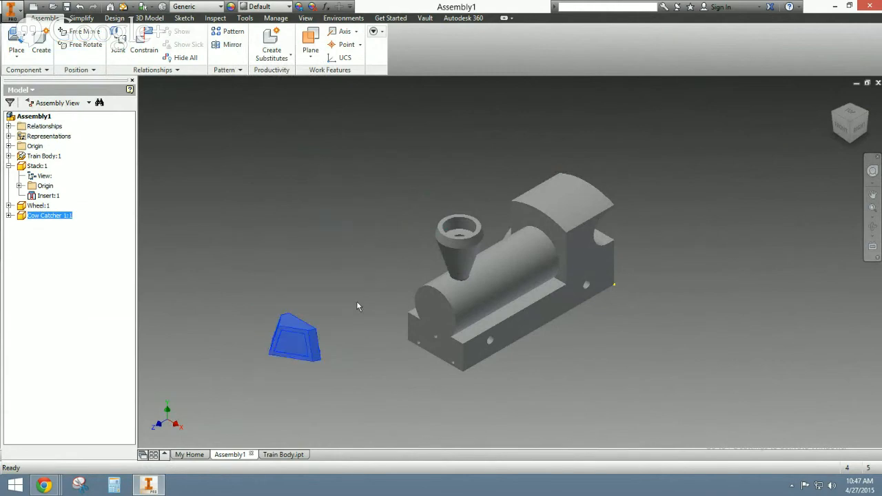
- Begin an Insert constraint with the upper middle hole in the train body's front face as the first selection
click(144, 43)
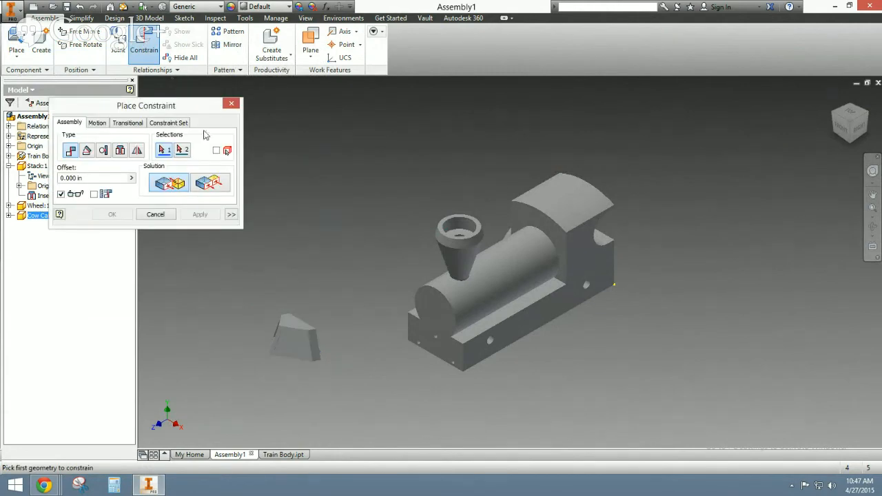
click(120, 151)
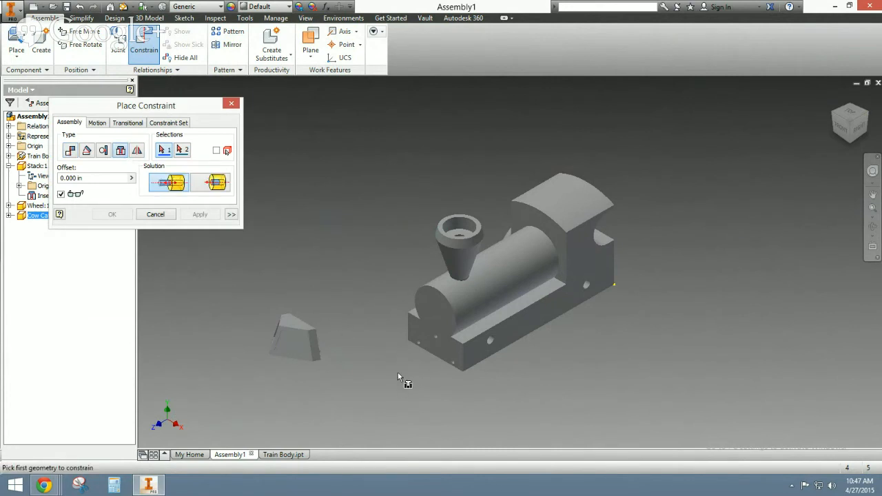
shift+middle_drag(385, 372, 395, 372)
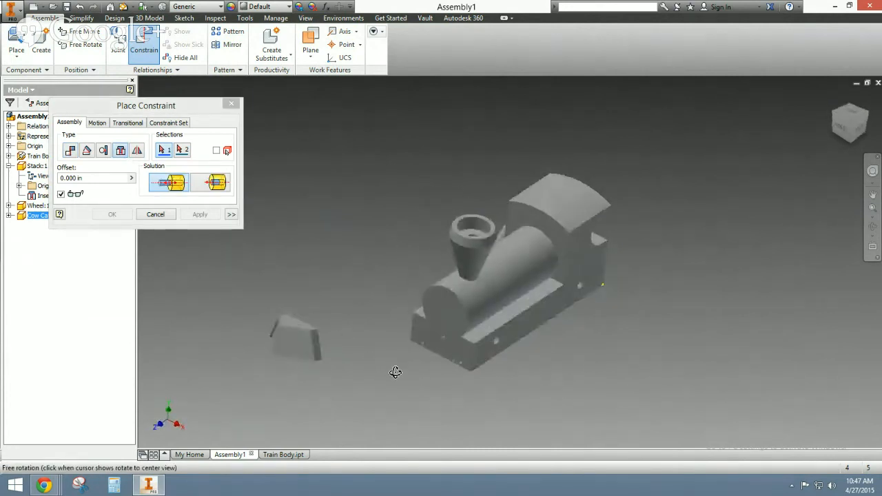
scroll(433, 358, down, 2)
scroll(433, 357, up, 5)
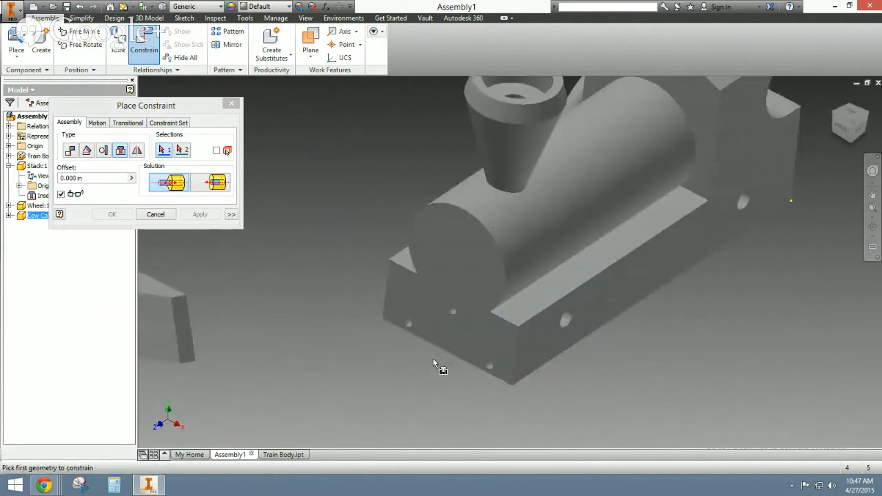
click(460, 308)
- Choose the circular edge of the matching middle peg on the cow catcher's back as the second geometry to constrain
shift+middle_drag(299, 326, 168, 295)
scroll(160, 286, up, 3)
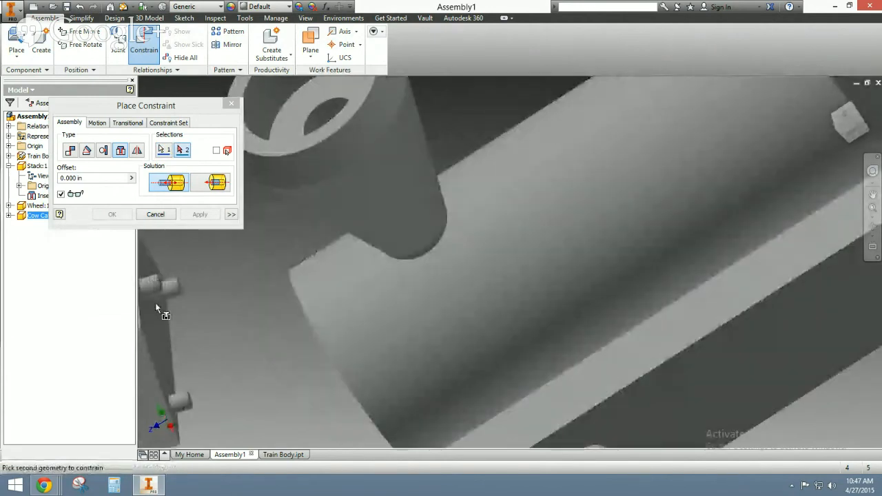
middle_drag(155, 304, 302, 301)
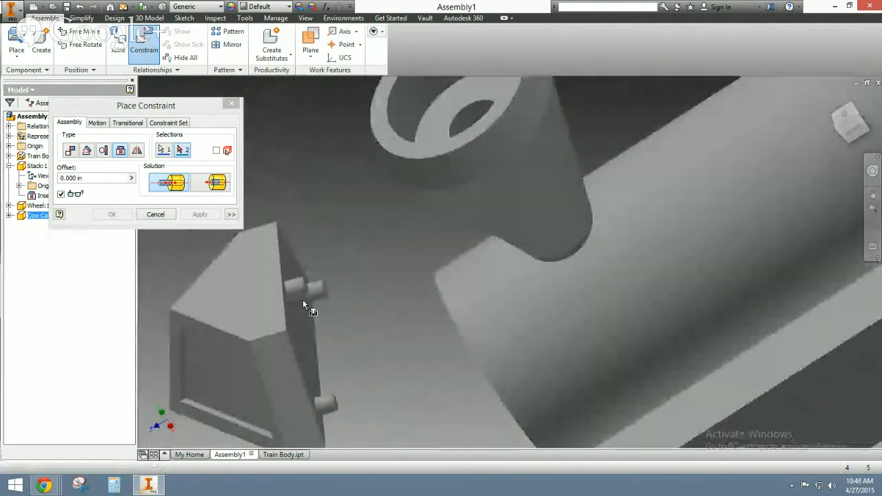
scroll(304, 297, up, 4)
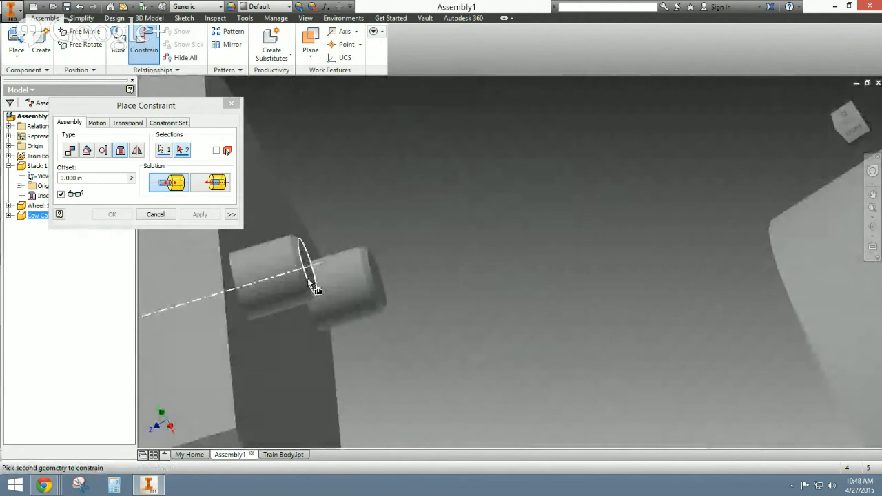
click(308, 280)
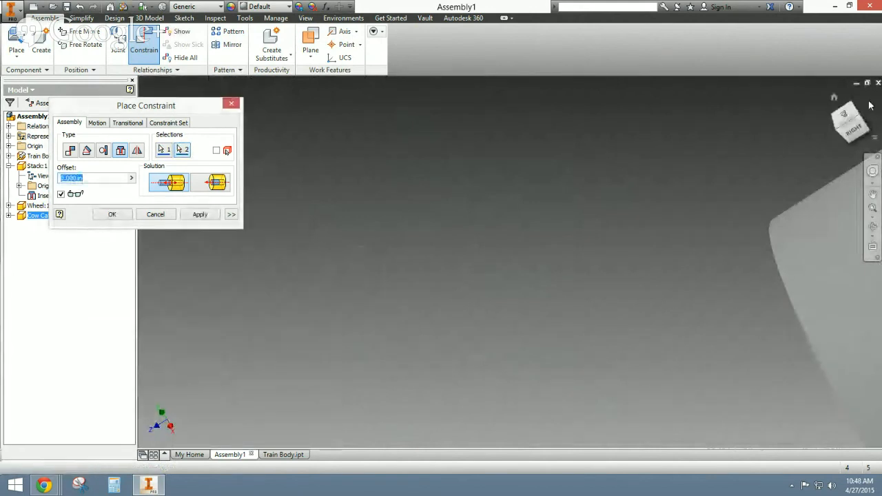
- Check the cow catcher's fit against the train body from several directions and apply the Insert constraint with 0.000 in offset
click(835, 135)
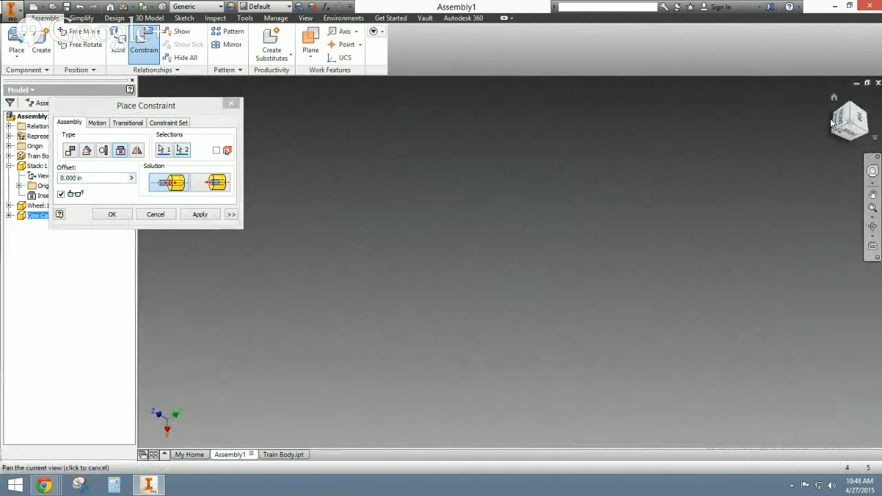
middle_click(682, 226)
middle_click(681, 226)
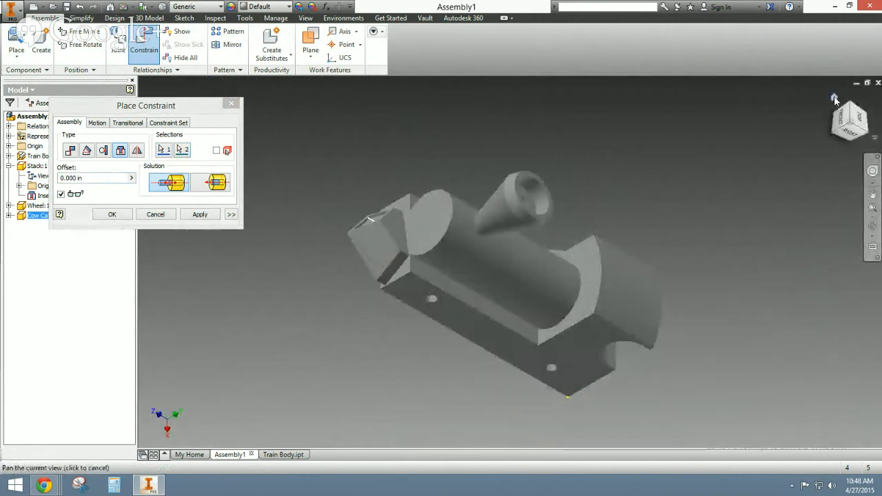
click(834, 100)
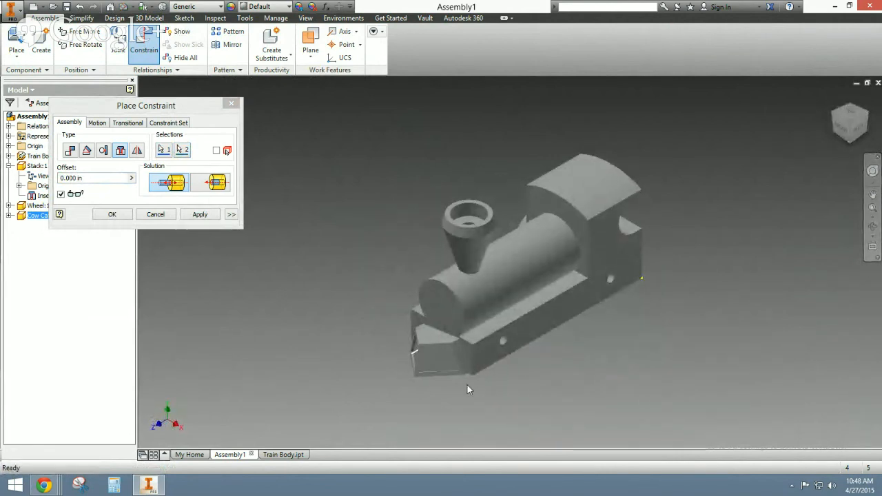
click(858, 130)
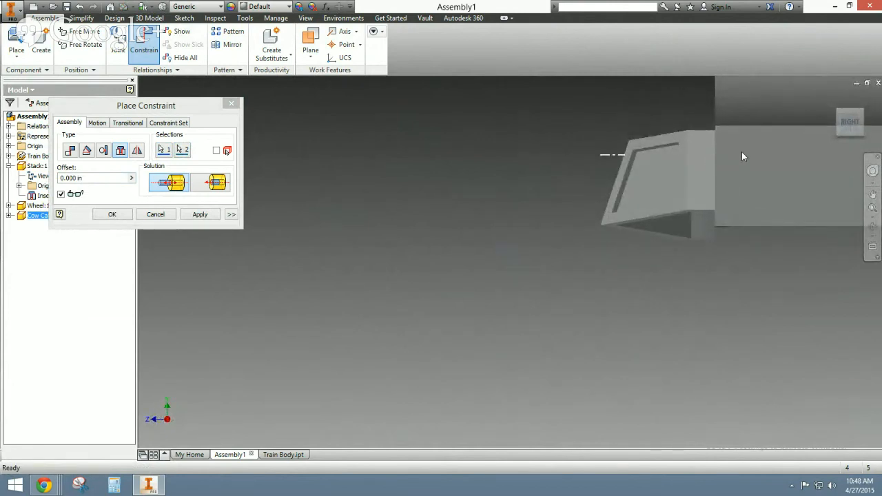
click(827, 109)
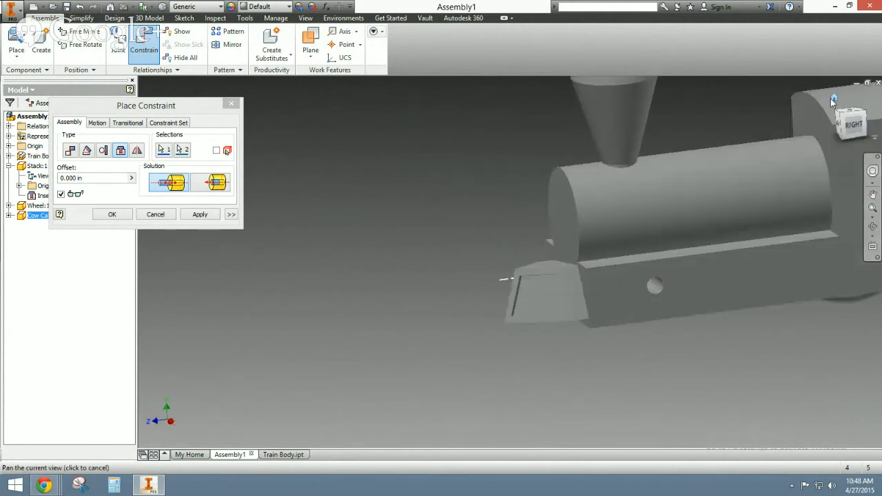
click(199, 214)
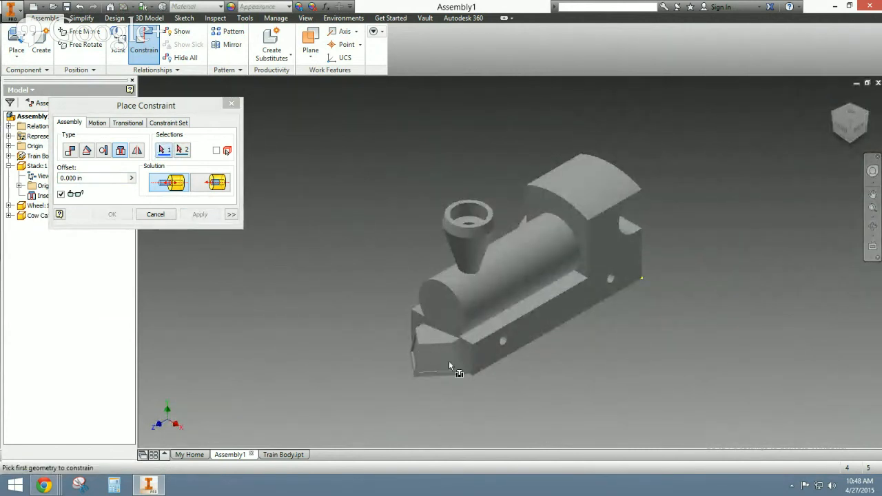
- Close the constraint dialog and swing the cow catcher about its constrained peg to test its remaining freedom of movement
click(155, 215)
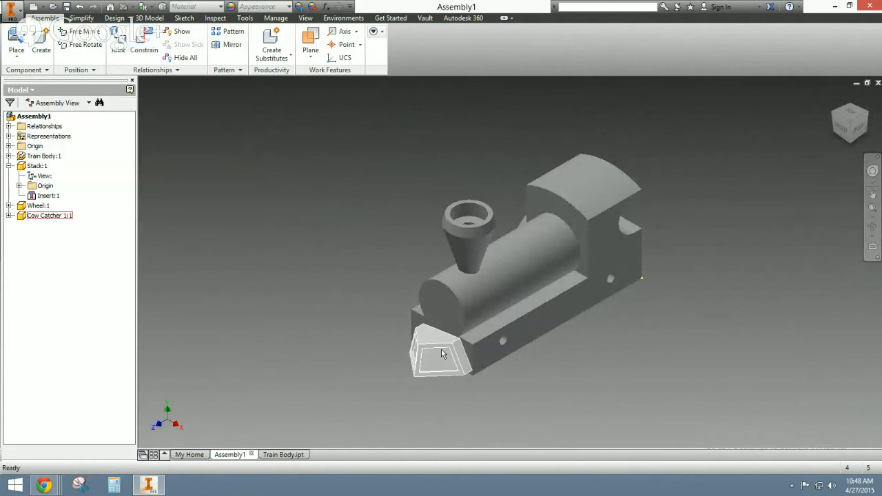
click(460, 365)
mouse_move(462, 366)
mouse_down()
mouse_move(394, 377)
mouse_move(400, 295)
mouse_move(457, 379)
mouse_move(389, 301)
mouse_move(436, 374)
mouse_move(450, 370)
mouse_up()
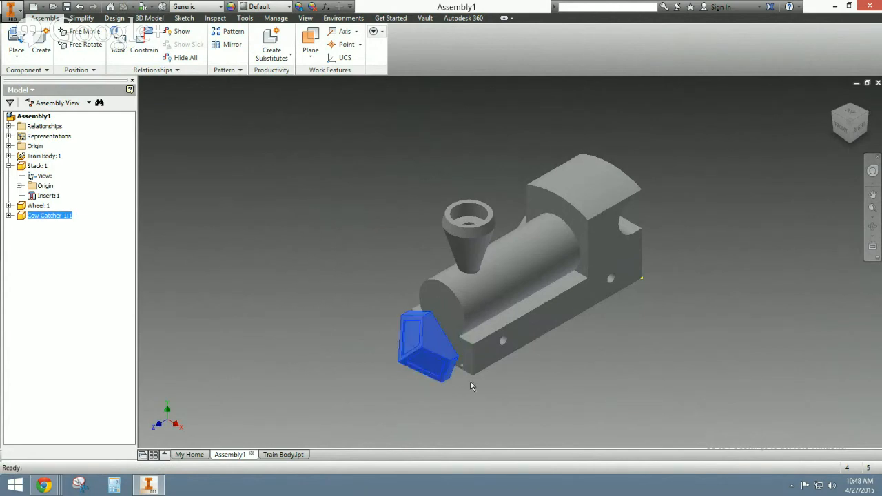
- Start a second Insert constraint with the circular end edge of the cow catcher's exposed peg, seen from below, as the first selection
click(866, 137)
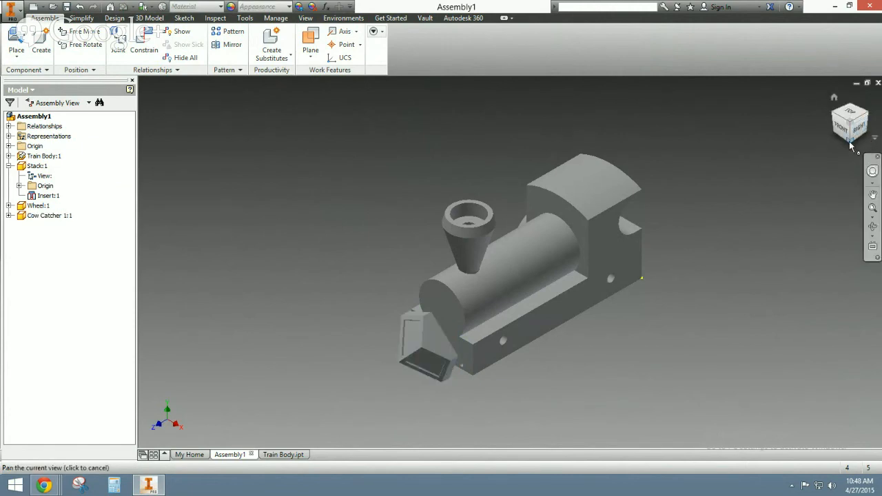
click(867, 135)
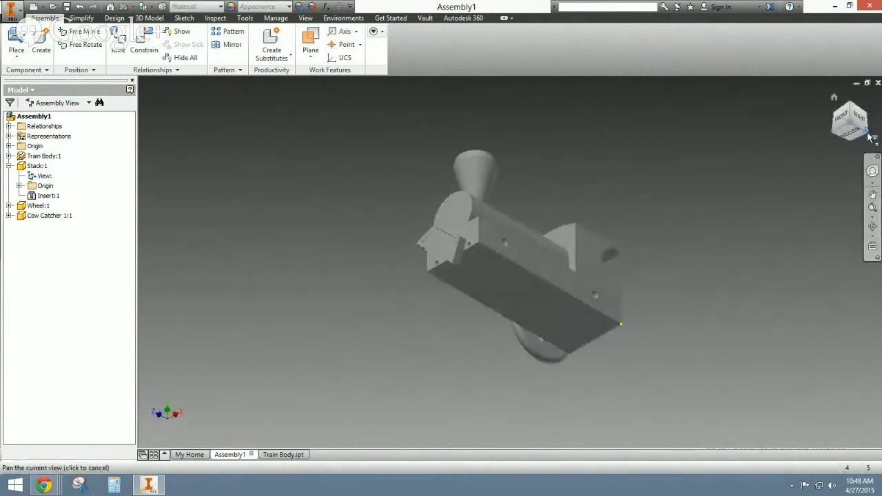
click(876, 132)
scroll(423, 348, up, 5)
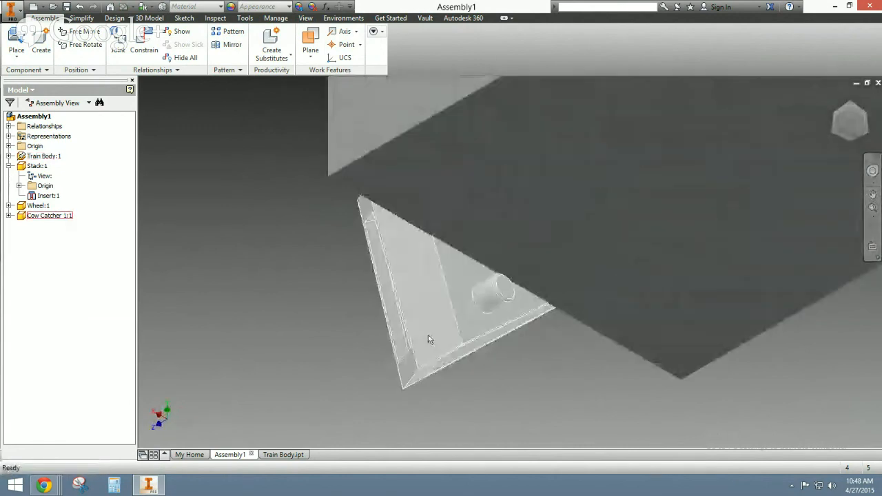
click(145, 43)
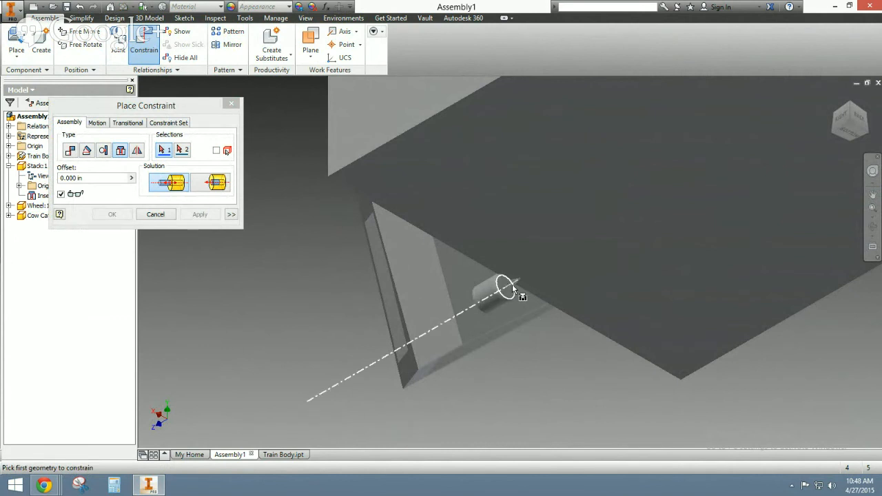
click(512, 286)
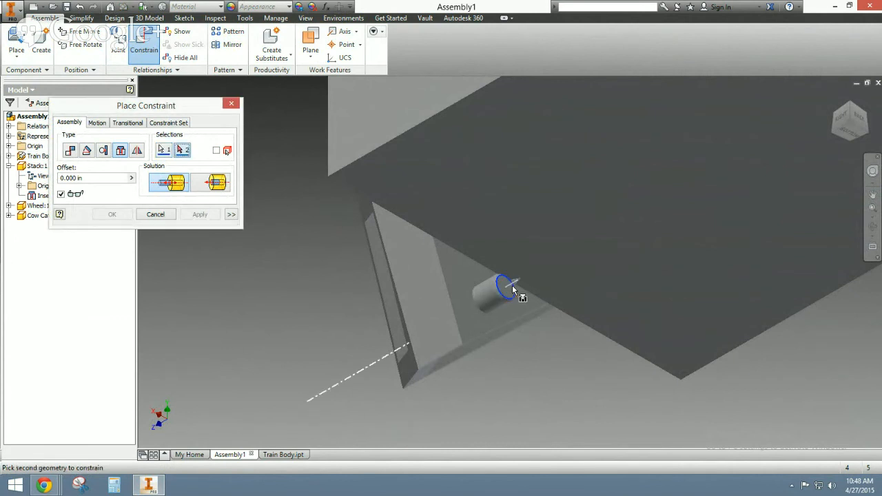
- Select the matching hole near the lower corner of the train body's front face and apply the Insert constraint with 0.000 in offset
click(833, 111)
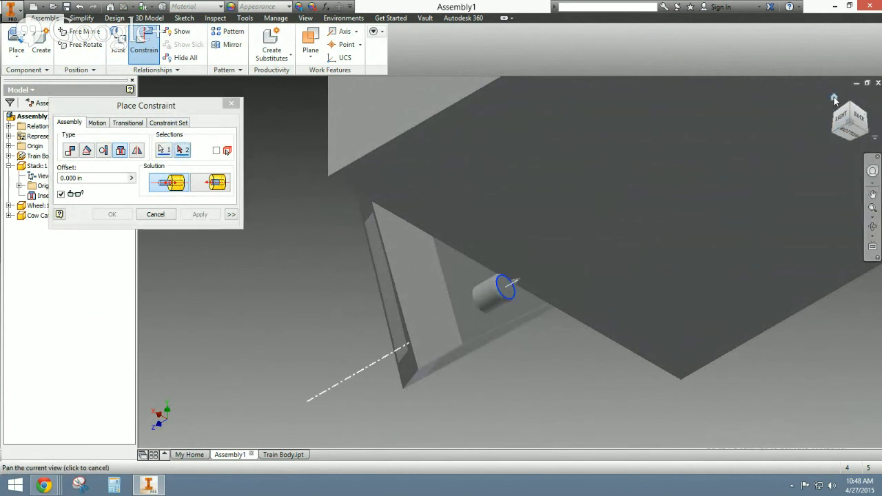
scroll(445, 370, down, 6)
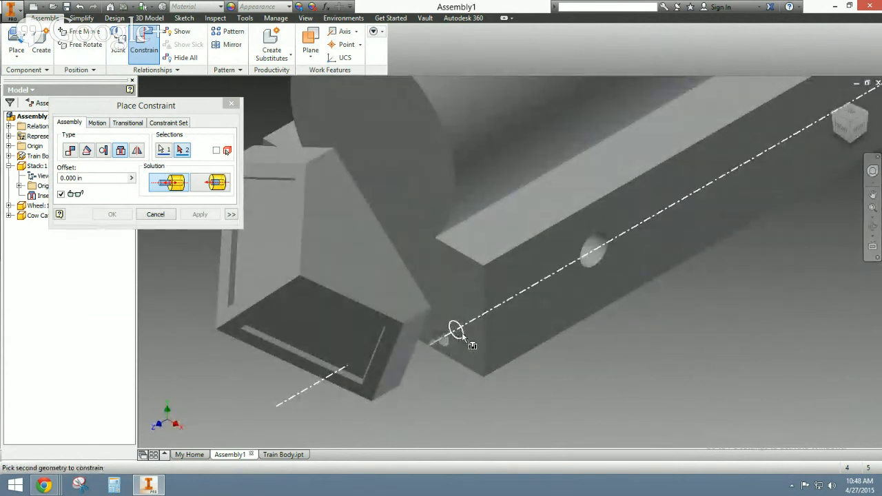
click(461, 332)
click(199, 214)
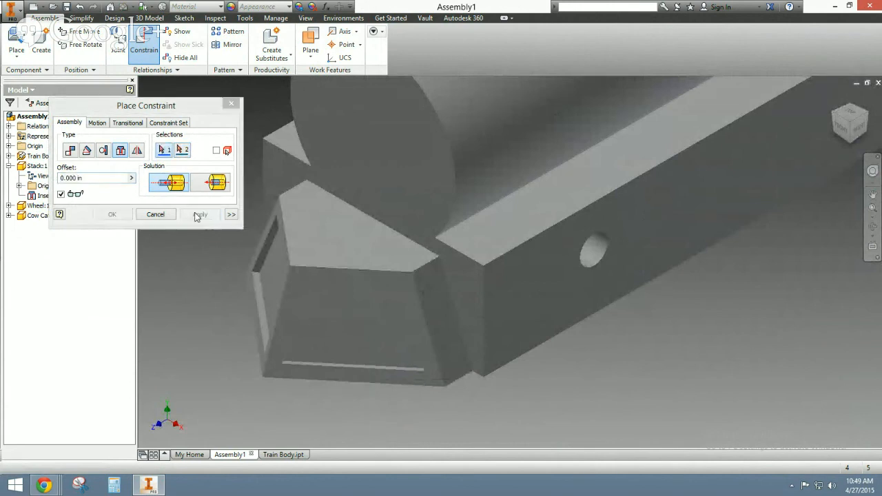
click(156, 214)
- Try to move the cow catcher to test whether it is locked to the train body
drag(345, 268, 379, 293)
scroll(420, 288, down, 5)
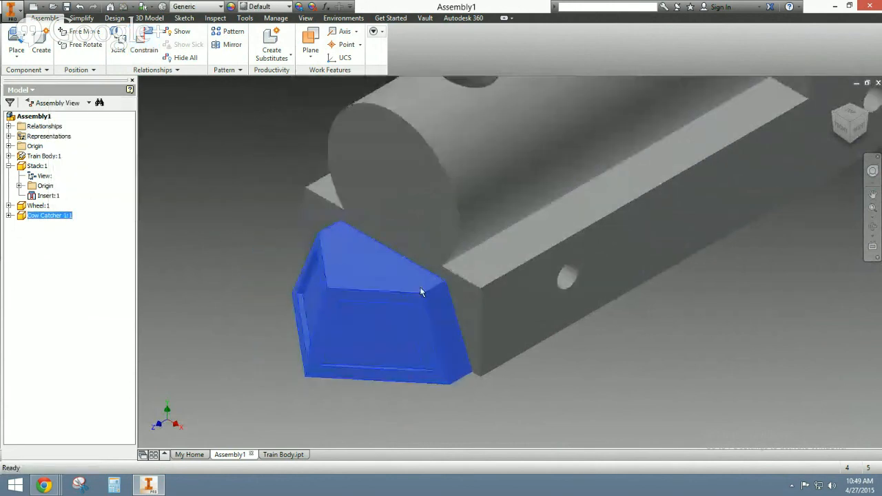
click(407, 349)
drag(408, 349, 771, 261)
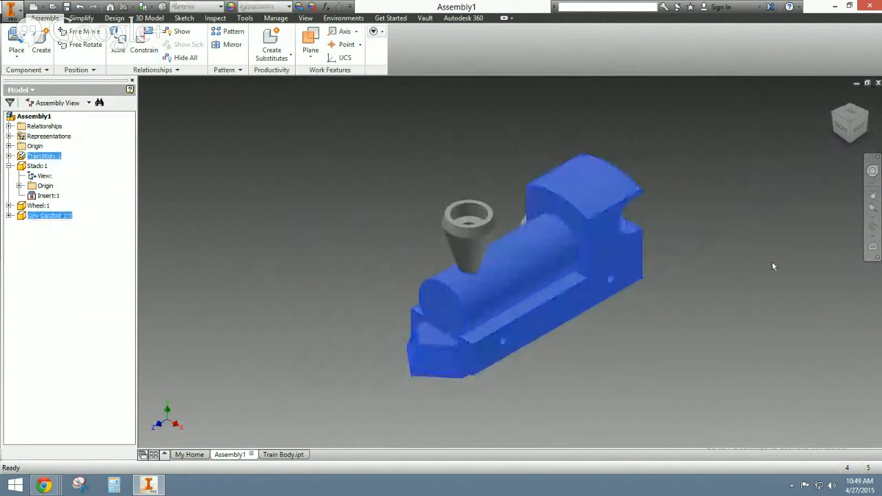
click(803, 194)
- Examine the assembled train from the side, front corners and rear, including the wheel and the rear hole
click(859, 128)
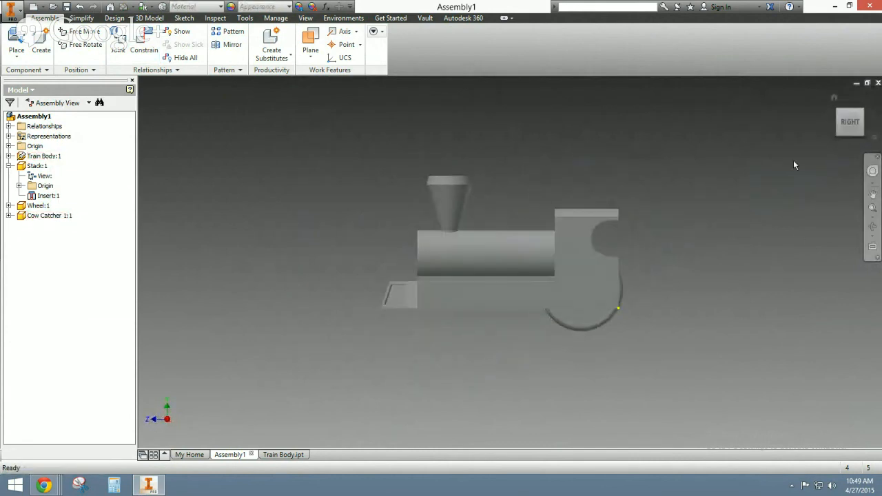
click(834, 98)
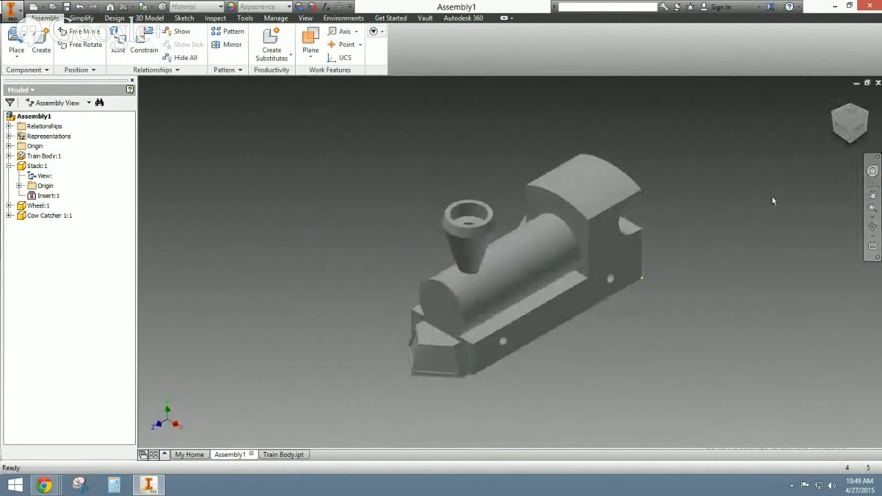
click(832, 119)
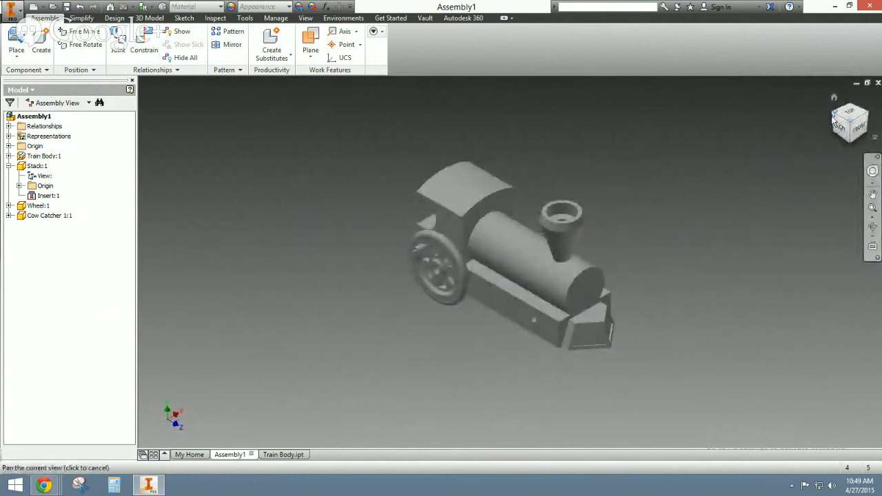
click(834, 136)
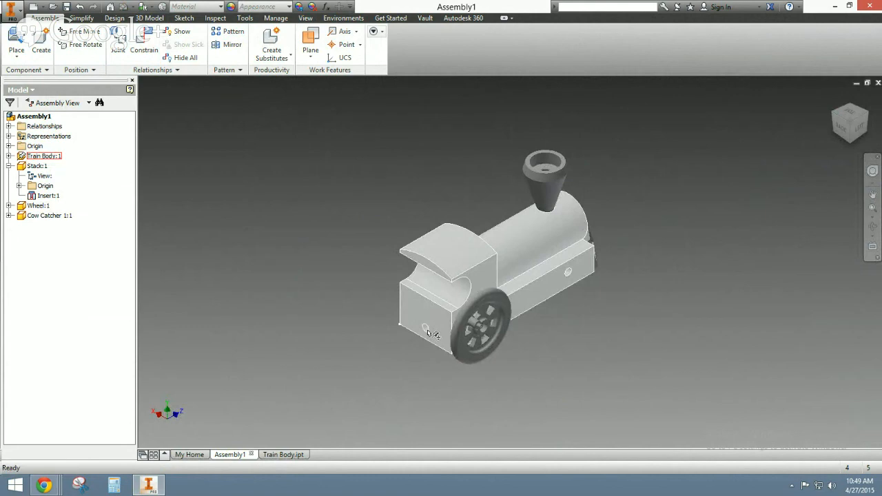
click(837, 117)
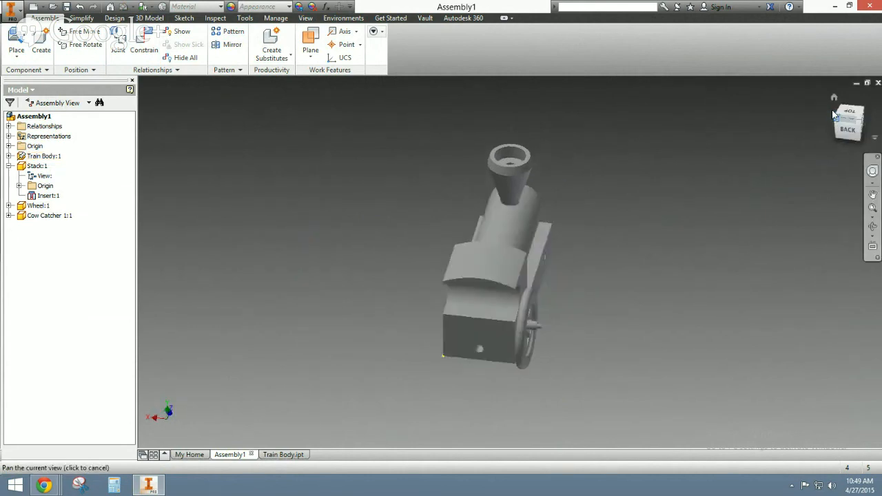
click(839, 118)
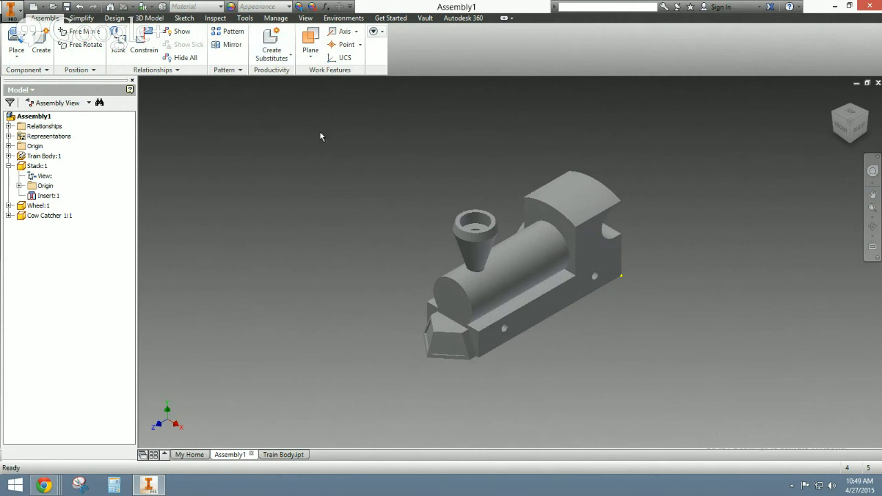
drag(320, 132, 497, 214)
mouse_move(43, 485)
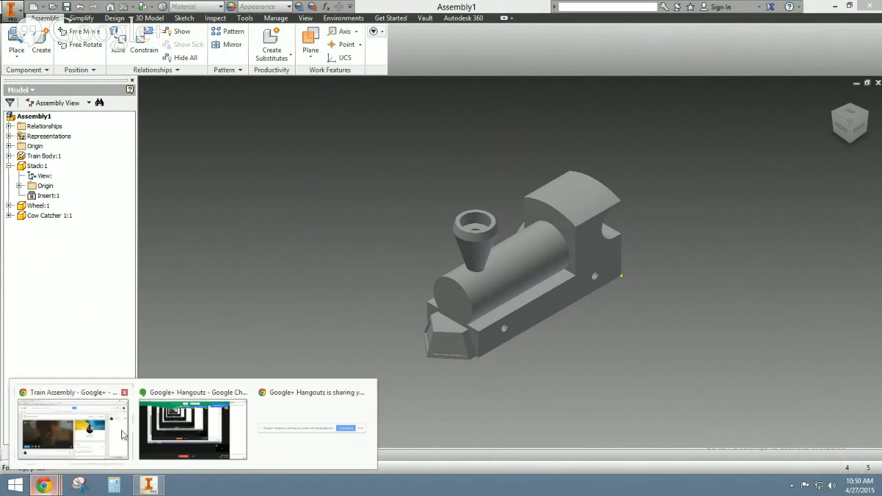